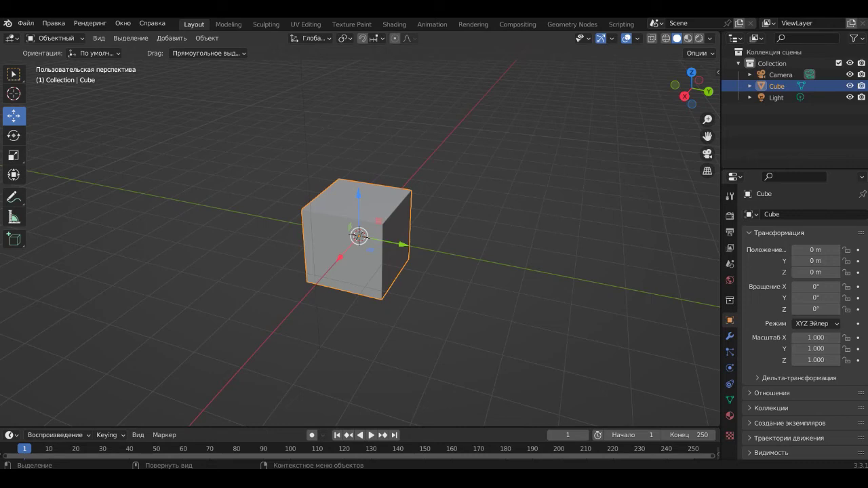
Flatten the cube into a thin upright panel scaled X 0.049, Y 1.241, Z 1.
{"action": "left_click_drag", "start_coordinate": [341, 257], "coordinate": [370, 238]}
{"action": "mouse_move", "coordinate": [817, 349]}
{"action": "left_mouse_down"}
{"action": "mouse_move", "coordinate": [855, 349]}
{"action": "mouse_move", "coordinate": [824, 360]}
{"action": "mouse_move", "coordinate": [804, 337]}
{"action": "left_mouse_up"}
{"action": "type", "text": "1.241"}
{"action": "key", "text": "Return"}
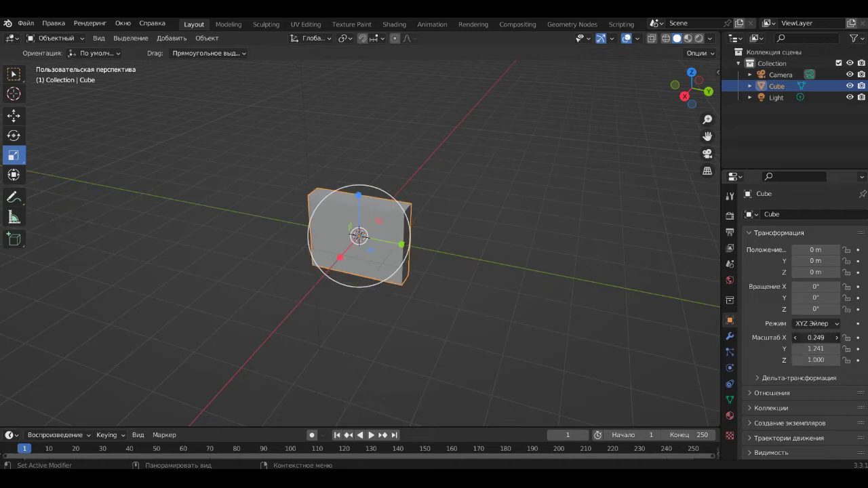
{"action": "middle_click_drag", "start_coordinate": [359, 237], "coordinate": [407, 224]}
{"action": "left_click", "coordinate": [14, 116]}
Paste a copy of the side panel and slide it along X.
{"action": "key", "text": "ctrl+v"}
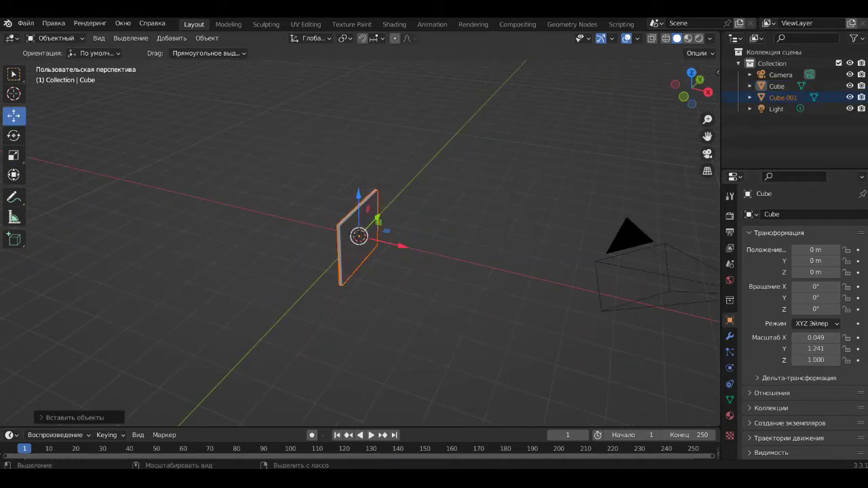
{"action": "left_click_drag", "start_coordinate": [404, 245], "coordinate": [557, 282]}
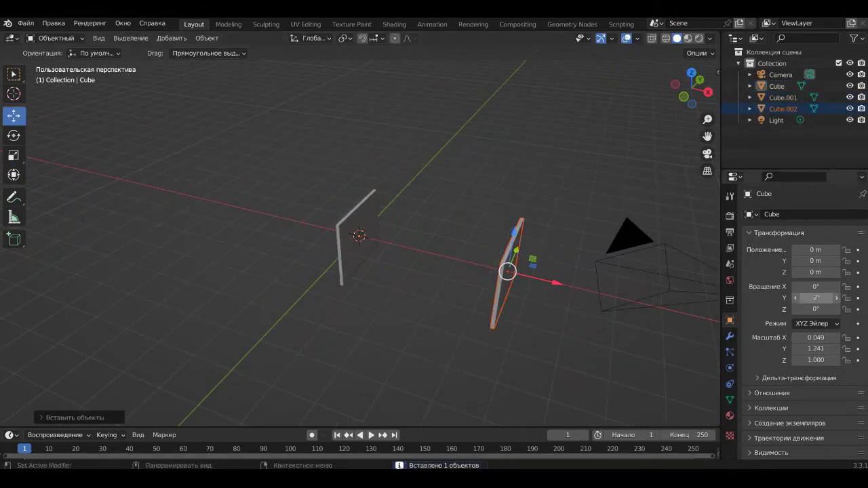
{"action": "middle_click_drag", "start_coordinate": [407, 271], "coordinate": [475, 271]}
{"action": "scroll", "coordinate": [441, 272], "scroll_direction": "up", "scroll_amount": 3}
Rotate the newest panel copy exactly 90° about Z.
{"action": "left_click", "coordinate": [543, 204]}
{"action": "left_click", "coordinate": [14, 135]}
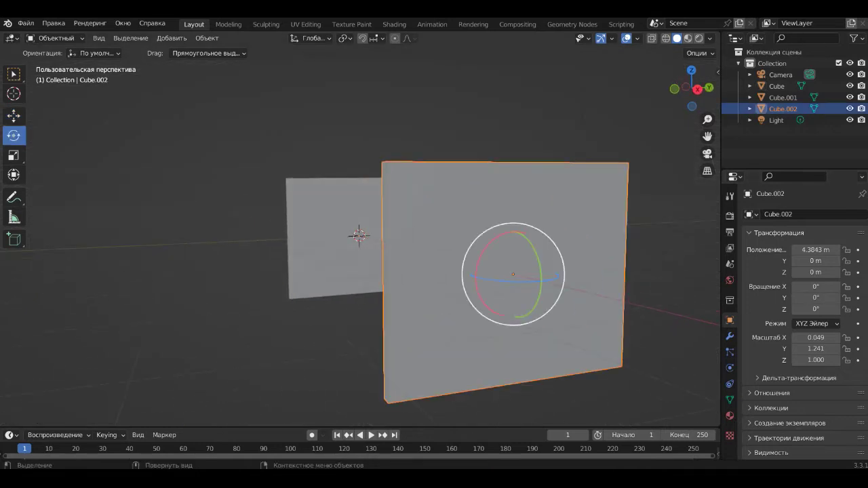
{"action": "mouse_move", "coordinate": [506, 279]}
{"action": "left_mouse_down"}
{"action": "mouse_move", "coordinate": [469, 283]}
{"action": "mouse_move", "coordinate": [441, 302]}
{"action": "mouse_move", "coordinate": [400, 264]}
{"action": "left_mouse_up"}
{"action": "type", "text": "90"}
{"action": "key", "text": "Return"}
Move the turned panel behind the sides and stretch its Y scale to about 2.24.
{"action": "left_click", "coordinate": [13, 115]}
{"action": "scroll", "coordinate": [435, 272], "scroll_direction": "down", "scroll_amount": 4}
{"action": "mouse_move", "coordinate": [400, 265]}
{"action": "middle_mouse_down"}
{"action": "mouse_move", "coordinate": [408, 258]}
{"action": "mouse_move", "coordinate": [380, 254]}
{"action": "middle_mouse_up"}
{"action": "left_click_drag", "start_coordinate": [816, 349], "coordinate": [848, 349]}
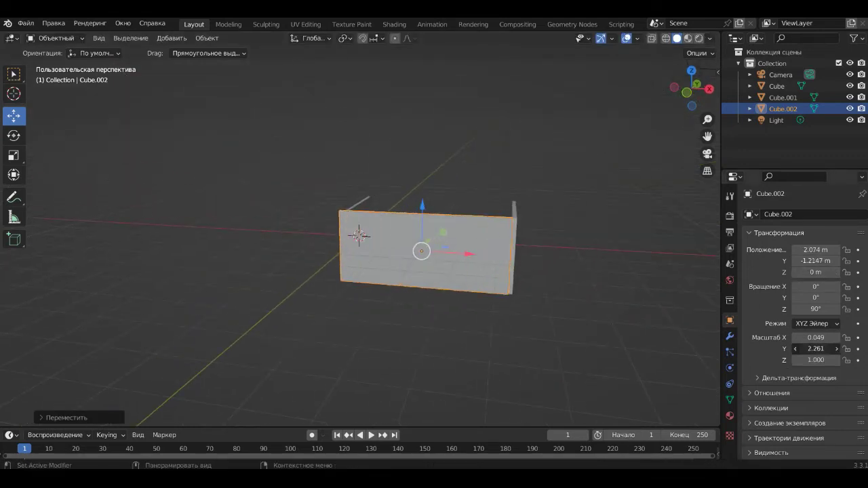
Nudge the back wall along X in several small moves until it joins both sides.
{"action": "middle_click_drag", "start_coordinate": [407, 258], "coordinate": [358, 236]}
{"action": "key", "text": "g"}
{"action": "key", "text": "x"}
{"action": "scroll", "coordinate": [359, 236], "scroll_direction": "up", "scroll_amount": 1}
{"action": "scroll", "coordinate": [359, 235], "scroll_direction": "up", "scroll_amount": 6}
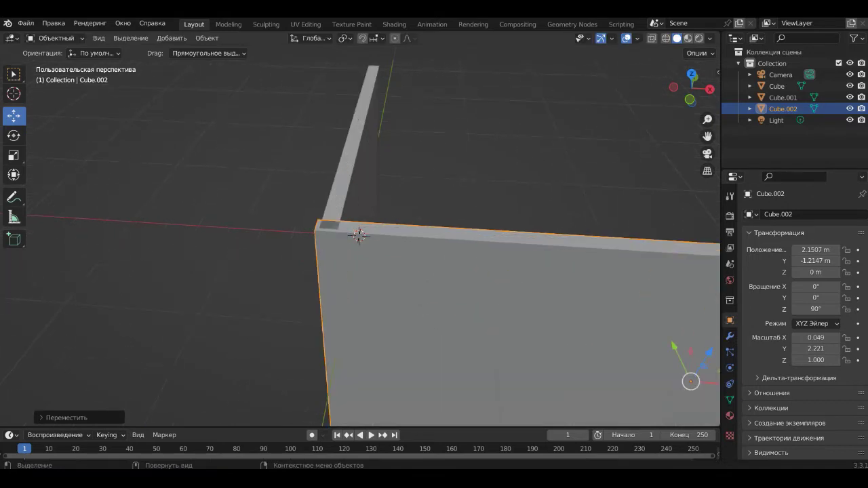
{"action": "scroll", "coordinate": [358, 235], "scroll_direction": "down", "scroll_amount": 1}
{"action": "scroll", "coordinate": [359, 235], "scroll_direction": "down", "scroll_amount": 3}
{"action": "left_click", "coordinate": [359, 235]}
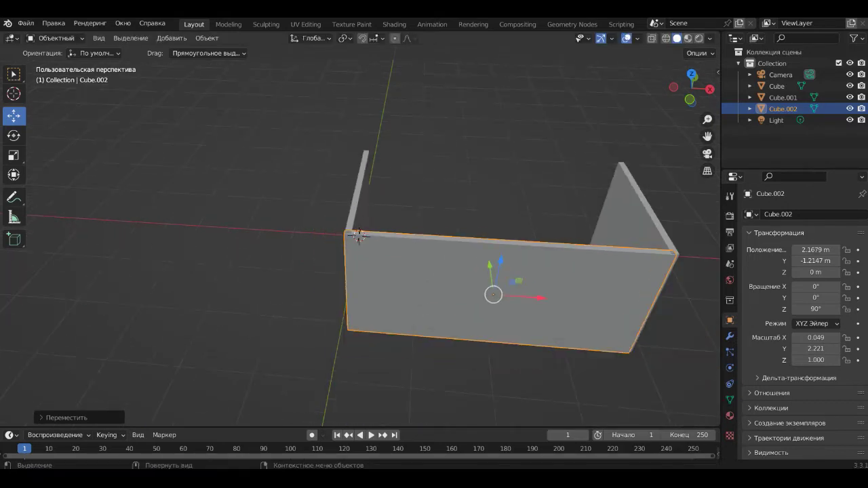
{"action": "key", "text": "g"}
{"action": "key", "text": "x"}
{"action": "key", "text": "Return"}
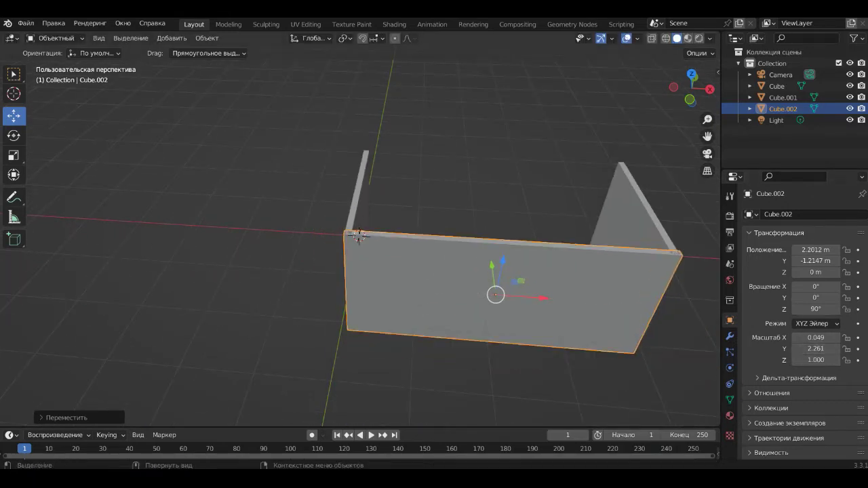
{"action": "key", "text": "g"}
{"action": "key", "text": "x"}
{"action": "key", "text": "Return"}
{"action": "middle_click_drag", "start_coordinate": [359, 236], "coordinate": [359, 235]}
Paste a copy of the back panel and rotate it 90° about Y to lie flat.
{"action": "key", "text": "ctrl+v"}
{"action": "key", "text": "r"}
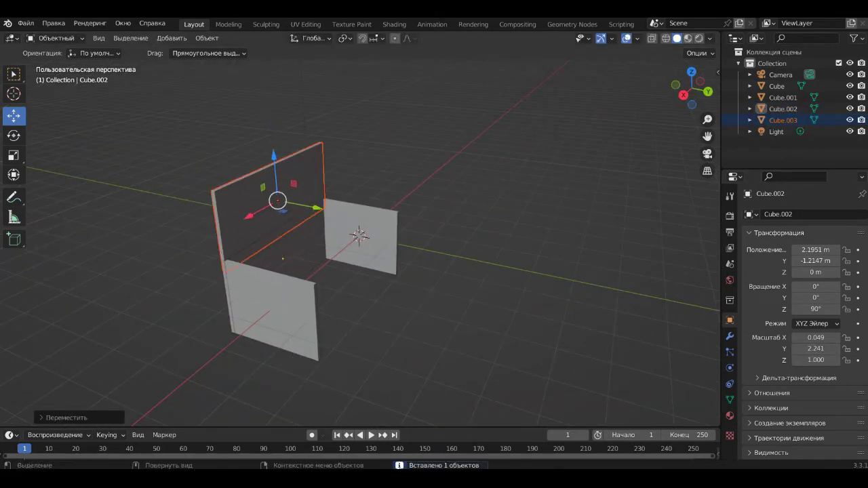
{"action": "key", "text": "Return"}
{"action": "left_click", "coordinate": [783, 120]}
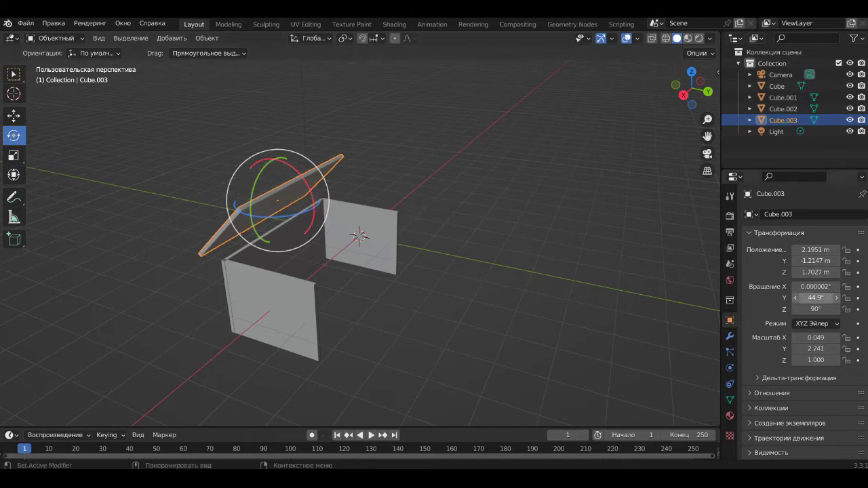
{"action": "type", "text": "90"}
{"action": "key", "text": "Return"}
Lower the plate onto the walls, center it, and widen it to Z scale 1.31.
{"action": "left_click", "coordinate": [14, 115]}
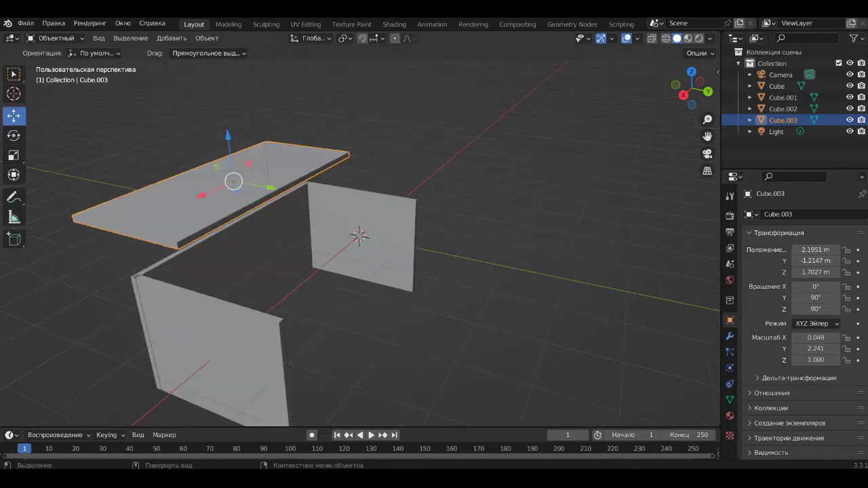
{"action": "left_click_drag", "start_coordinate": [229, 140], "coordinate": [233, 178]}
{"action": "left_click_drag", "start_coordinate": [276, 229], "coordinate": [337, 240]}
{"action": "middle_click_drag", "start_coordinate": [380, 285], "coordinate": [475, 271]}
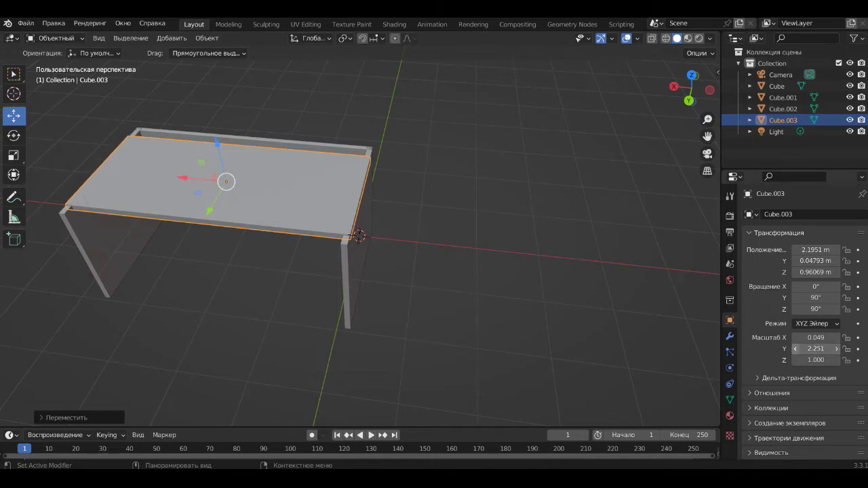
{"action": "left_click_drag", "start_coordinate": [816, 360], "coordinate": [842, 360]}
{"action": "middle_click_drag", "start_coordinate": [407, 272], "coordinate": [475, 271]}
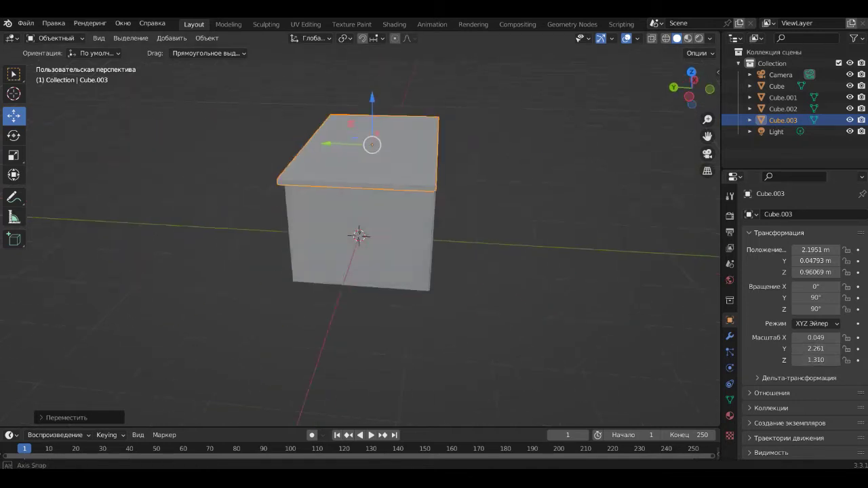
{"action": "middle_click_drag", "start_coordinate": [407, 272], "coordinate": [339, 271]}
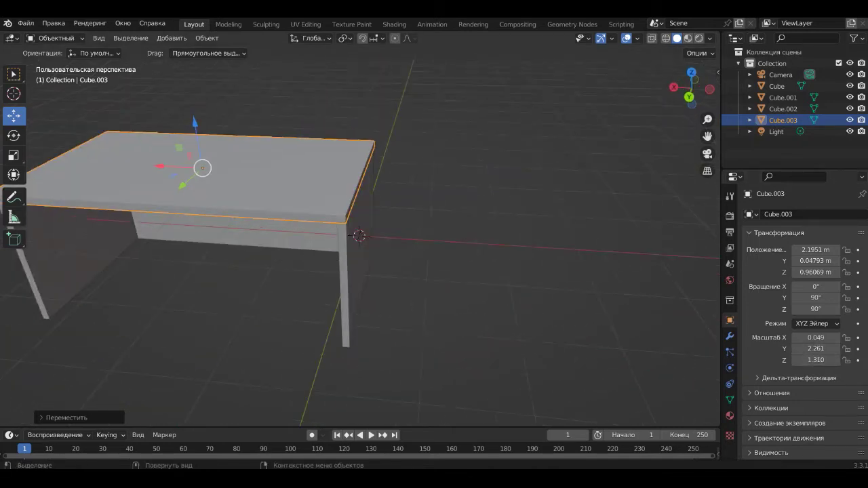
{"action": "middle_click_drag", "start_coordinate": [407, 271], "coordinate": [475, 271]}
Add a cylinder, shrink it, and lift it onto the desktop.
{"action": "left_click", "coordinate": [172, 38]}
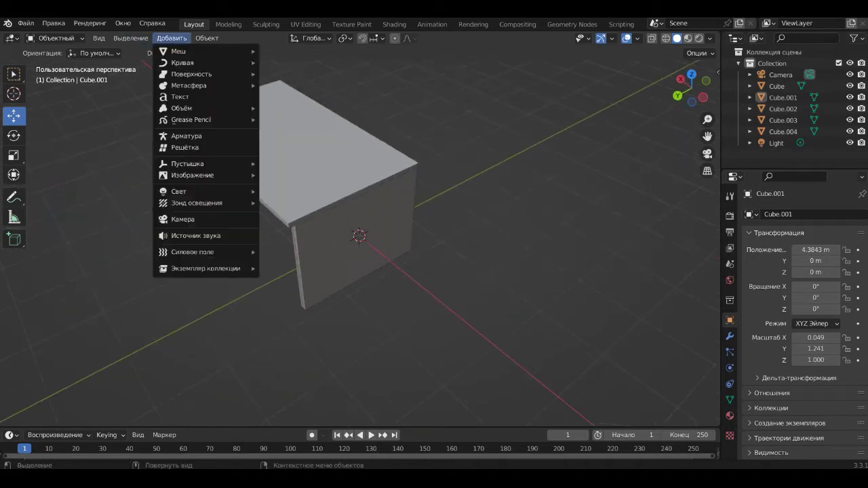
{"action": "left_click", "coordinate": [312, 109]}
{"action": "key", "text": "s"}
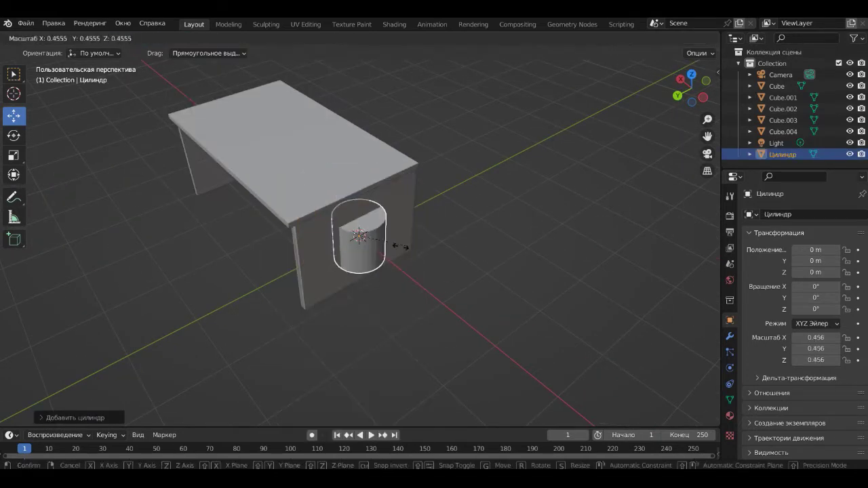
{"action": "left_click", "coordinate": [381, 241]}
{"action": "mouse_move", "coordinate": [360, 208]}
{"action": "left_mouse_down"}
{"action": "mouse_move", "coordinate": [360, 170]}
{"action": "mouse_move", "coordinate": [396, 175]}
{"action": "mouse_move", "coordinate": [375, 160]}
{"action": "left_mouse_up"}
{"action": "middle_click_drag", "start_coordinate": [375, 160], "coordinate": [407, 271]}
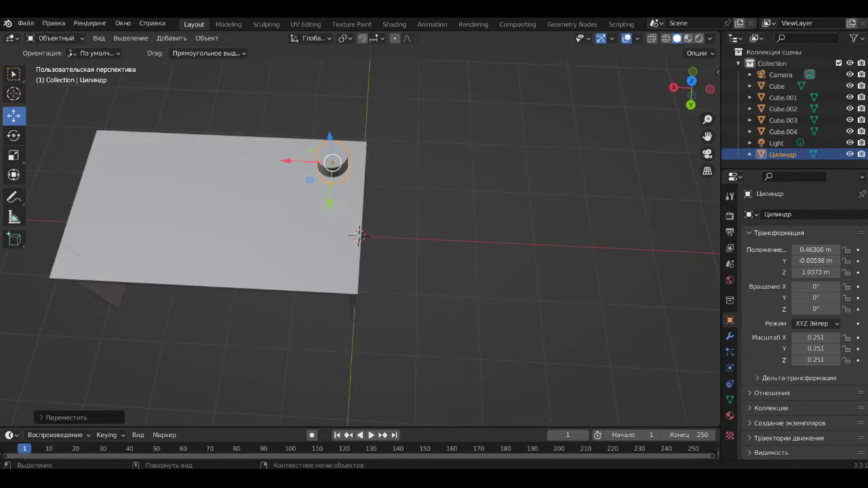
Slim the cylinder to 0.08 scale with Z 0.88 and raise it as an upright post.
{"action": "left_click_drag", "start_coordinate": [286, 161], "coordinate": [296, 162]}
{"action": "key", "text": "s"}
{"action": "left_click", "coordinate": [383, 171]}
{"action": "mouse_move", "coordinate": [384, 171]}
{"action": "middle_mouse_down"}
{"action": "mouse_move", "coordinate": [407, 224]}
{"action": "mouse_move", "coordinate": [421, 228]}
{"action": "middle_mouse_up"}
{"action": "left_click_drag", "start_coordinate": [811, 360], "coordinate": [817, 360]}
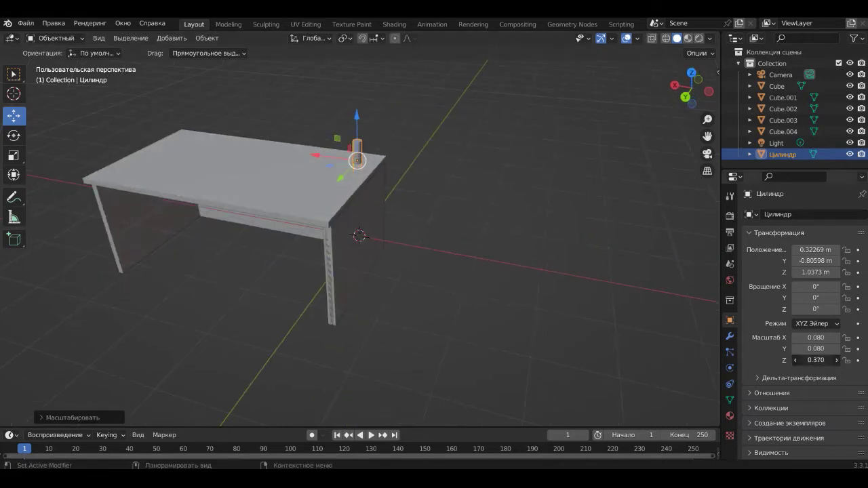
{"action": "left_click_drag", "start_coordinate": [337, 139], "coordinate": [344, 98]}
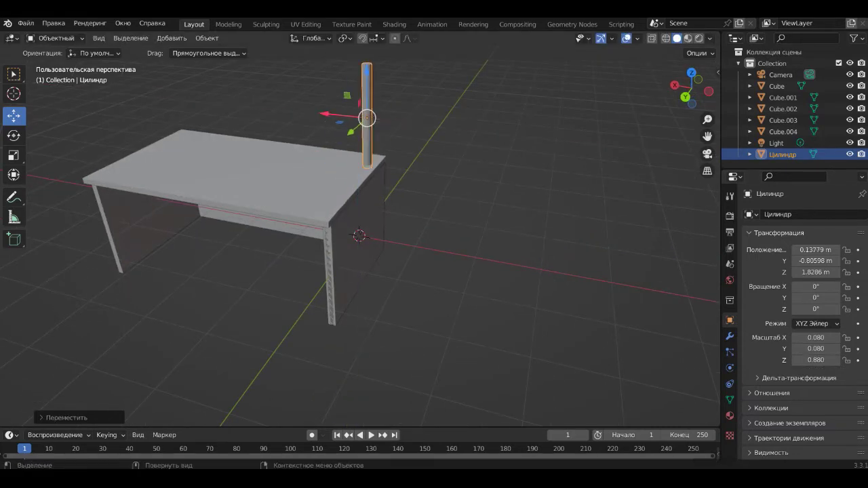
{"action": "middle_click_drag", "start_coordinate": [407, 224], "coordinate": [435, 203]}
Paste a copy of the post and move it to the desktop's other end.
{"action": "key", "text": "ctrl+v"}
{"action": "left_click_drag", "start_coordinate": [347, 118], "coordinate": [88, 126]}
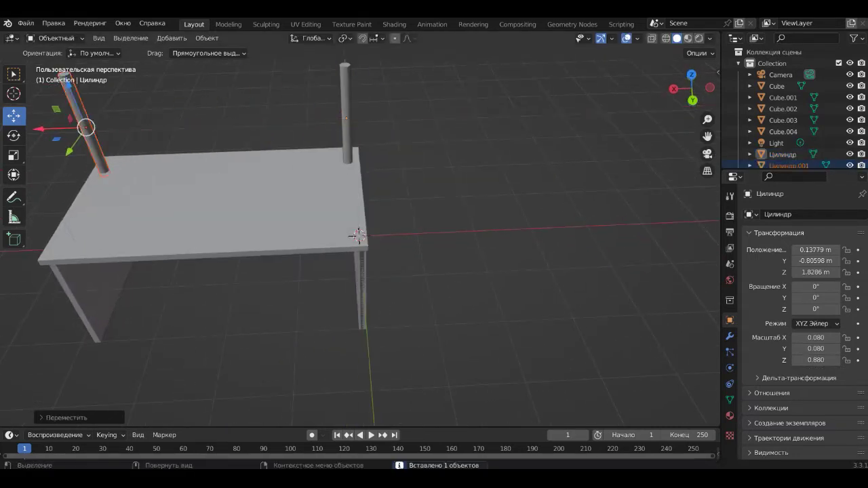
{"action": "middle_click_drag", "start_coordinate": [88, 126], "coordinate": [319, 117]}
{"action": "middle_click_drag", "start_coordinate": [407, 224], "coordinate": [435, 244]}
Copy the desktop plate and raise the copy above the desk as a top shelf.
{"action": "left_click", "coordinate": [224, 190]}
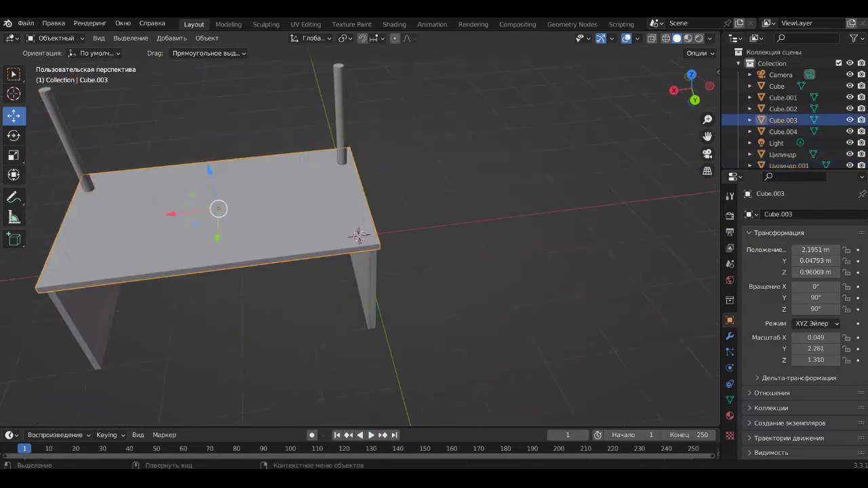
{"action": "key", "text": "ctrl+c"}
{"action": "key", "text": "ctrl+v"}
{"action": "key", "text": "g"}
{"action": "key", "text": "Return"}
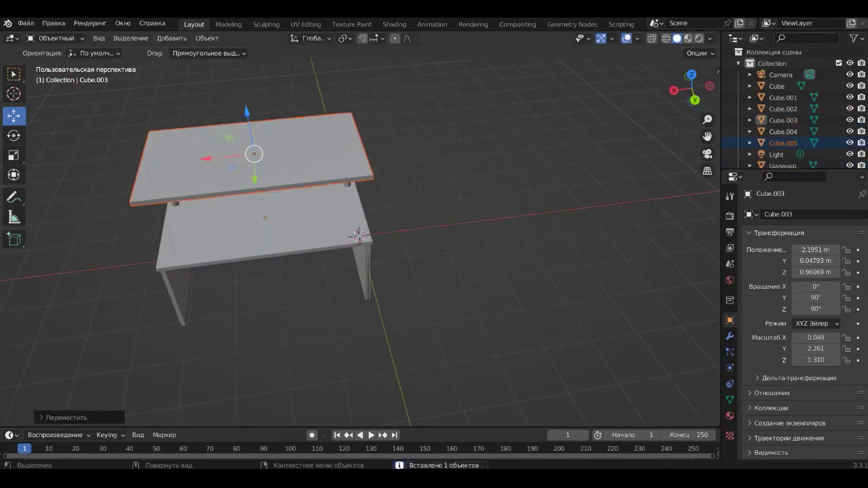
{"action": "middle_click_drag", "start_coordinate": [475, 271], "coordinate": [610, 257]}
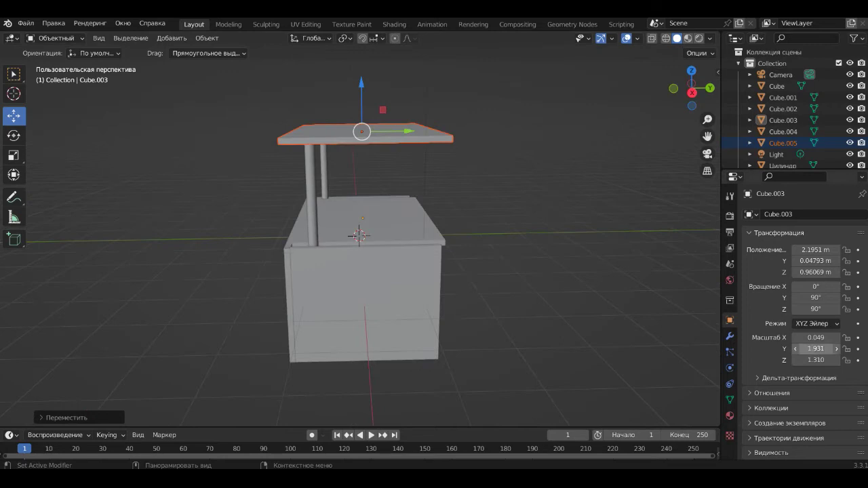
{"action": "key", "text": "ctrl+z"}
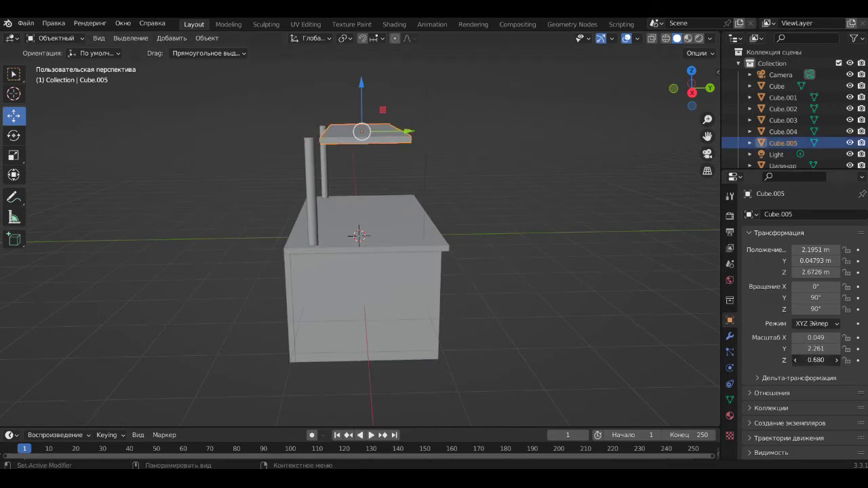
Slide the top shelf along Y and place a lower copy as a second shelf.
{"action": "left_click_drag", "start_coordinate": [407, 131], "coordinate": [366, 131]}
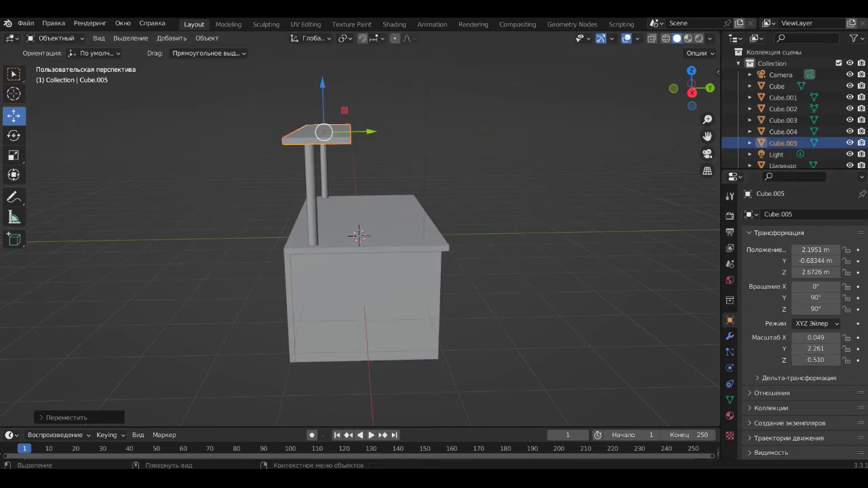
{"action": "key", "text": "ctrl+v"}
{"action": "key", "text": "g"}
{"action": "left_click", "coordinate": [326, 182]}
{"action": "middle_click_drag", "start_coordinate": [305, 102], "coordinate": [109, 61]}
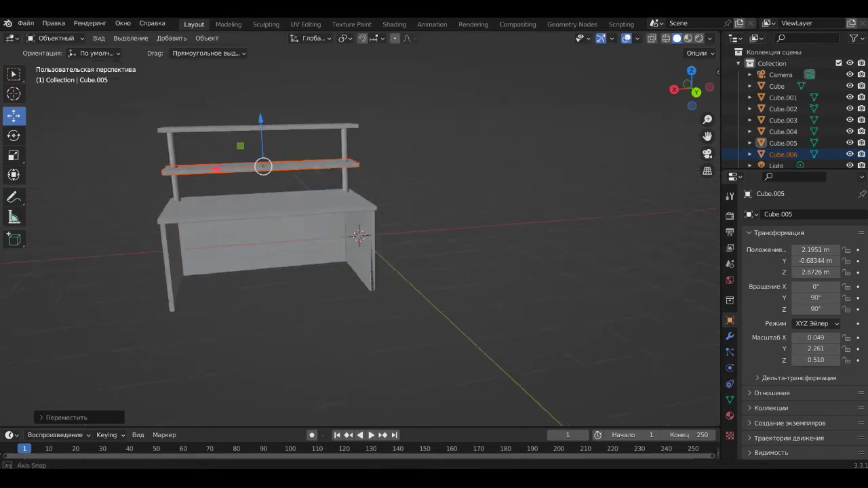
{"action": "key", "text": "g"}
{"action": "key", "text": "Escape"}
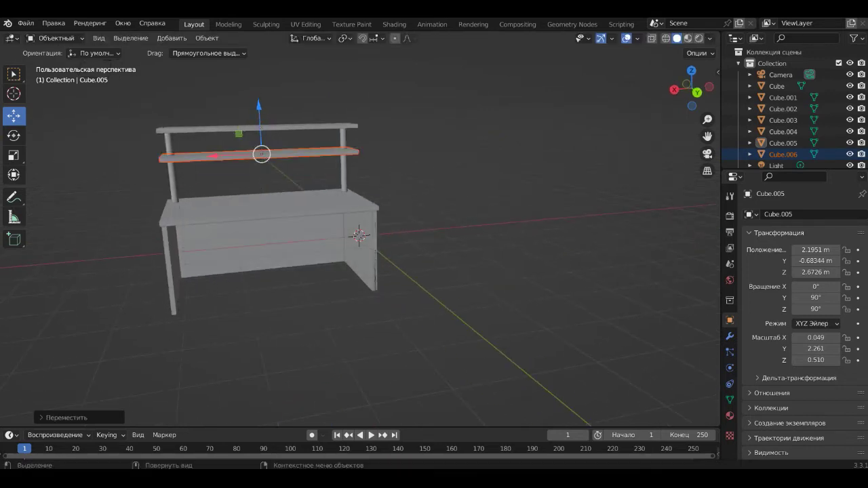
Shift both shelves (Z 2.6726 m and 1.9022 m) slightly along Y to meet the posts.
{"action": "middle_click_drag", "start_coordinate": [407, 237], "coordinate": [475, 224]}
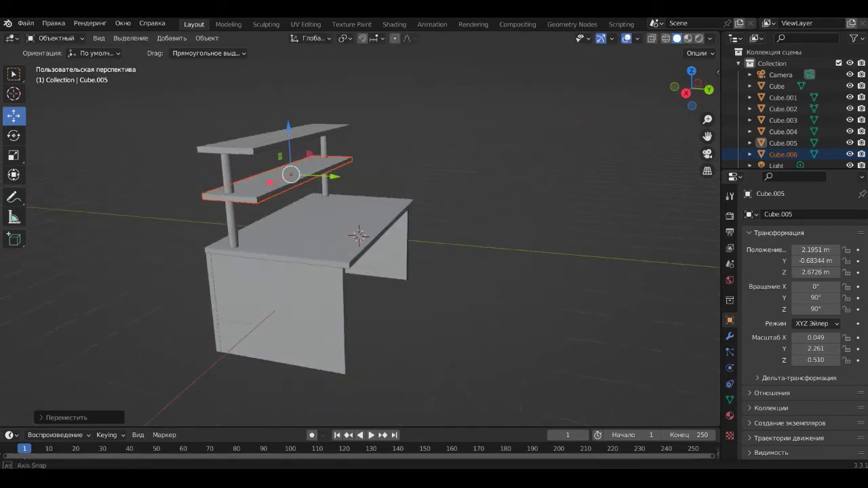
{"action": "middle_click_drag", "start_coordinate": [407, 238], "coordinate": [475, 231]}
{"action": "left_click", "coordinate": [336, 136], "text": "shift"}
{"action": "left_click", "coordinate": [343, 201], "text": "shift"}
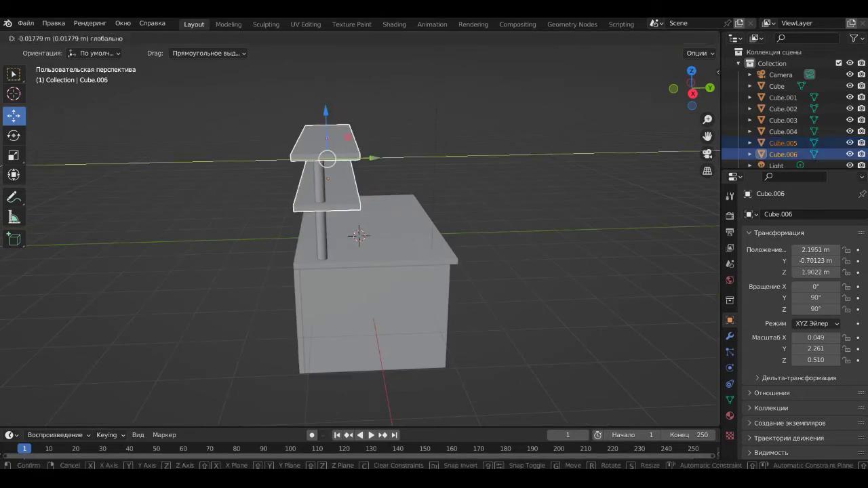
{"action": "left_click_drag", "start_coordinate": [373, 158], "coordinate": [353, 160]}
{"action": "key", "text": "alt+a"}
{"action": "middle_click_drag", "start_coordinate": [407, 237], "coordinate": [475, 231]}
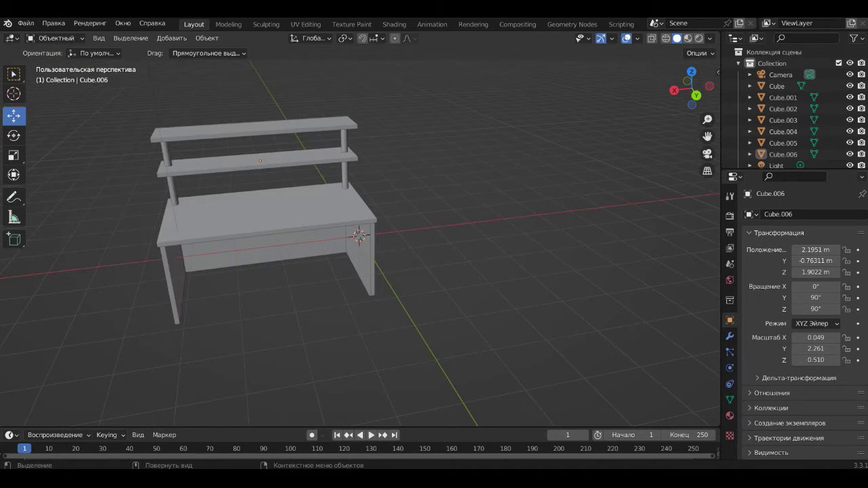
{"action": "middle_click_drag", "start_coordinate": [407, 237], "coordinate": [447, 234]}
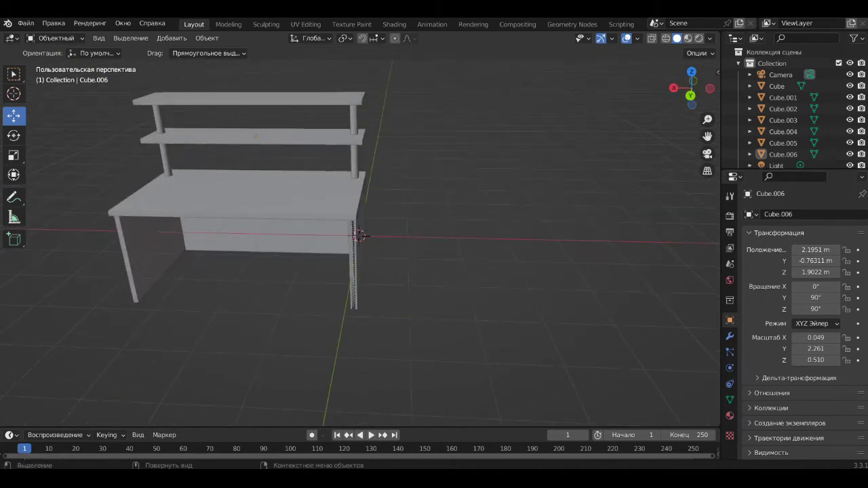
Copy the left side panel and place the copy under the desk as a partition.
{"action": "left_click", "coordinate": [153, 258]}
{"action": "key", "text": "ctrl+c"}
{"action": "key", "text": "ctrl+v"}
{"action": "key", "text": "g"}
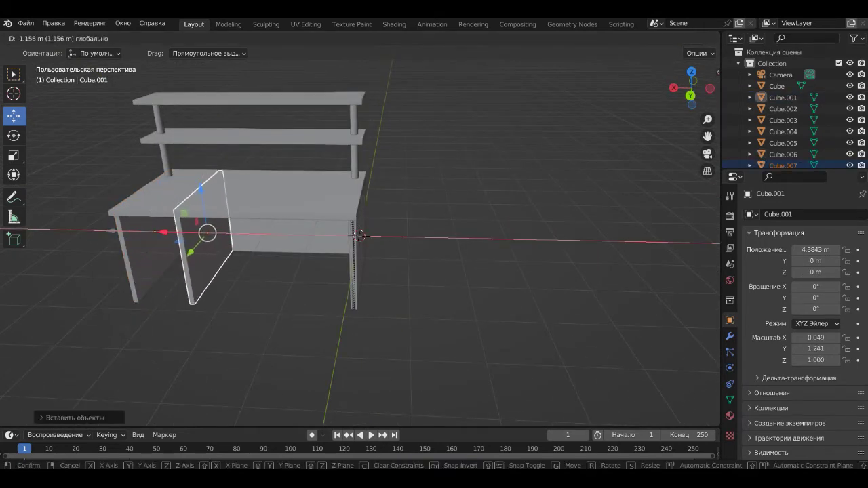
{"action": "left_click", "coordinate": [360, 235]}
Drop a tabletop copy below the desk, set its Y scale to 0.391, and slide it under the left end.
{"action": "left_click", "coordinate": [784, 120]}
{"action": "key", "text": "ctrl+c"}
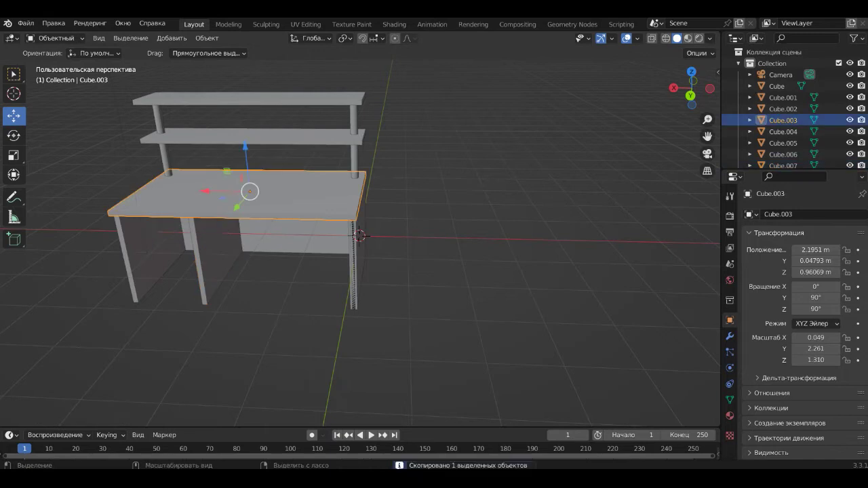
{"action": "key", "text": "ctrl+v"}
{"action": "key", "text": "g"}
{"action": "left_click", "coordinate": [366, 319]}
{"action": "left_click", "coordinate": [319, 295]}
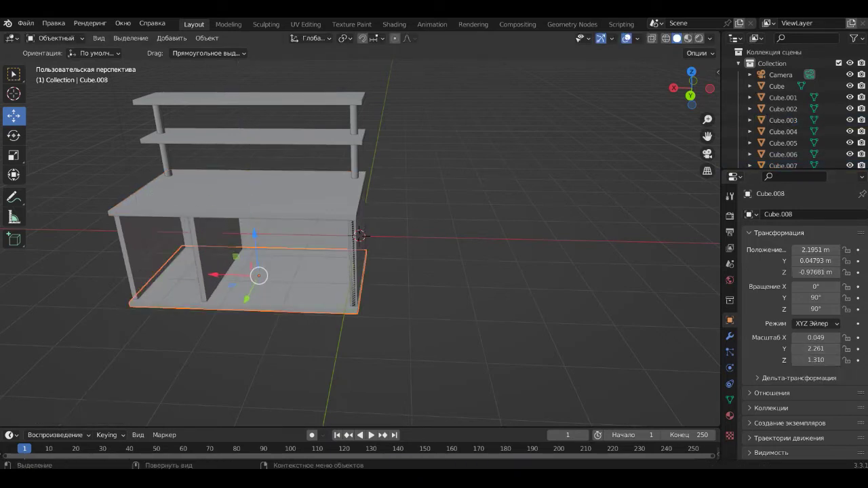
{"action": "double_click", "coordinate": [816, 349]}
{"action": "type", "text": "0.391"}
{"action": "key", "text": "Return"}
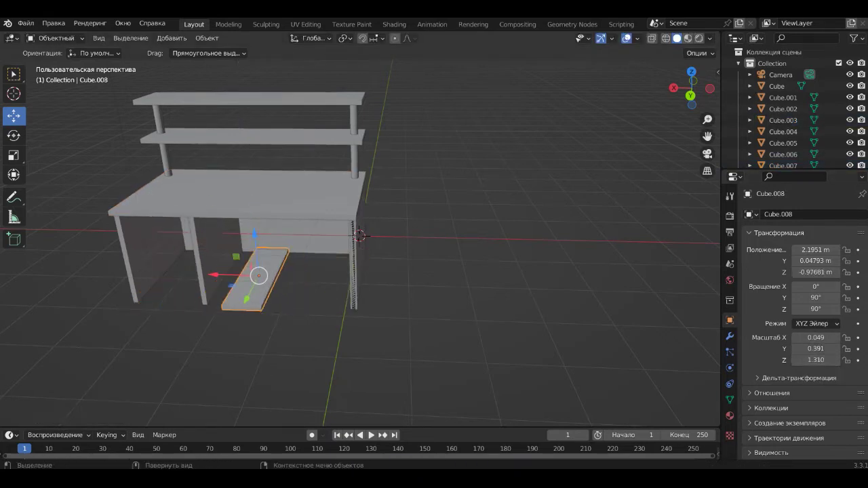
{"action": "left_click_drag", "start_coordinate": [214, 275], "coordinate": [144, 274]}
{"action": "middle_click_drag", "start_coordinate": [407, 305], "coordinate": [380, 298]}
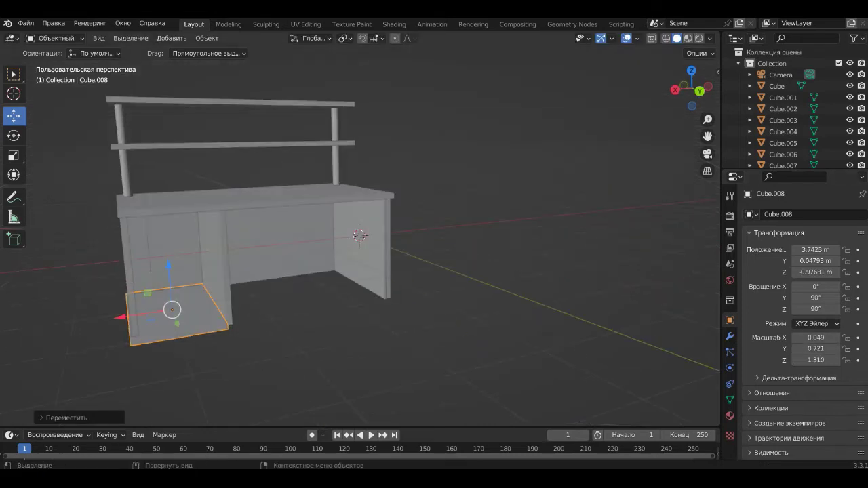
{"action": "left_click_drag", "start_coordinate": [126, 316], "coordinate": [121, 317]}
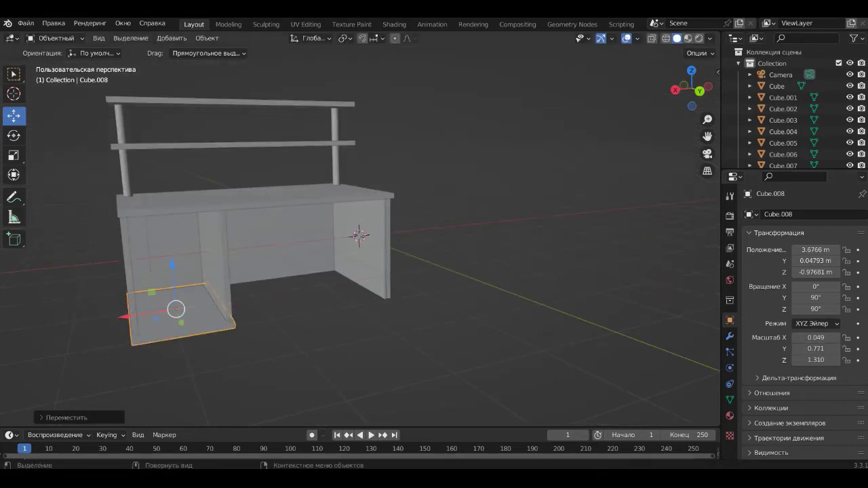
Bring the long middle panel forward to Y −1.2147 m to cover the desk front.
{"action": "middle_click_drag", "start_coordinate": [407, 271], "coordinate": [326, 272]}
{"action": "middle_click_drag", "start_coordinate": [407, 271], "coordinate": [326, 272]}
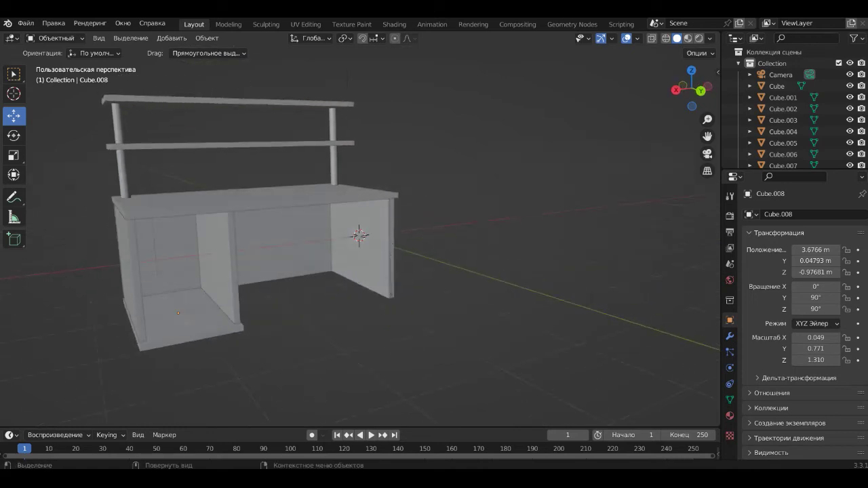
{"action": "left_click", "coordinate": [285, 224]}
{"action": "left_click_drag", "start_coordinate": [238, 238], "coordinate": [277, 260]}
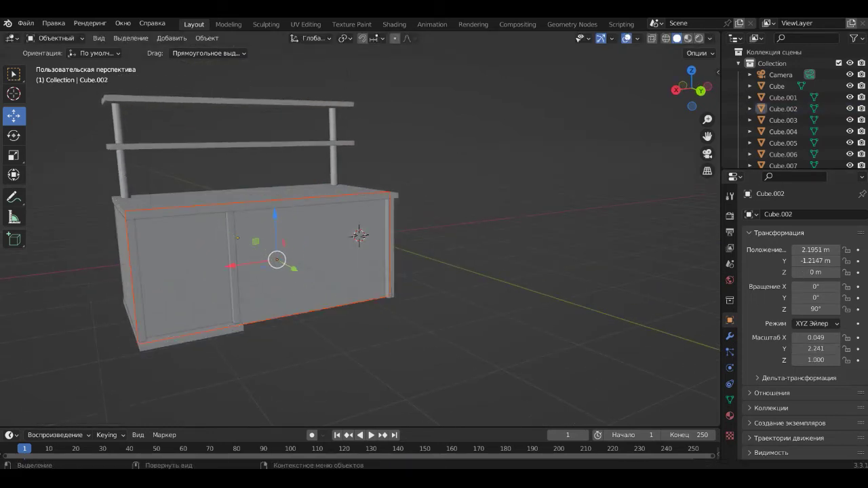
Size the left cabinet's front panel to Y scale 0.701 and Z scale 0.340.
{"action": "key", "text": "g"}
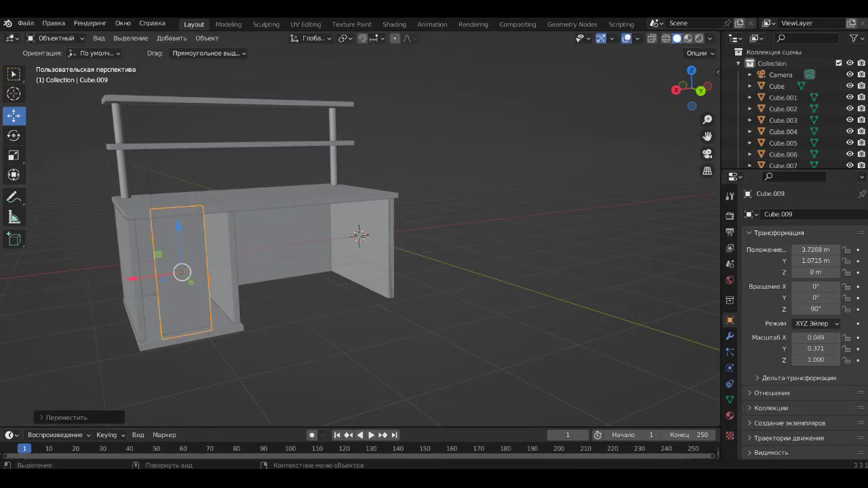
{"action": "left_click_drag", "start_coordinate": [817, 349], "coordinate": [841, 349]}
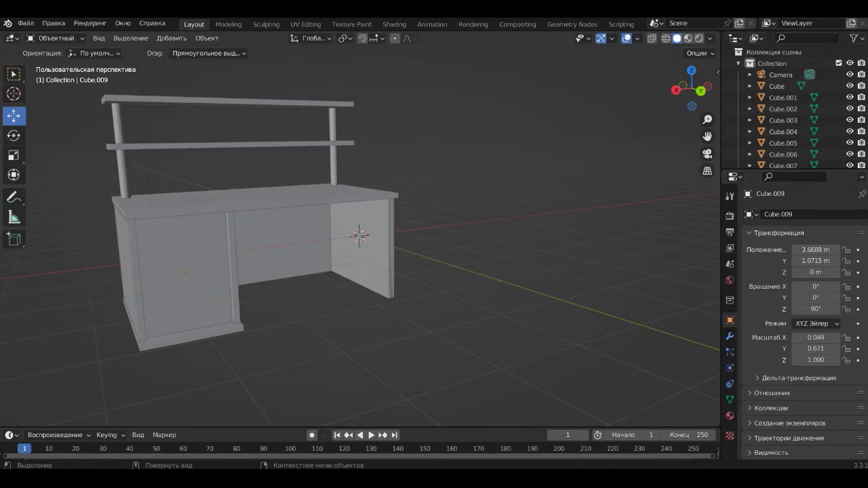
{"action": "middle_click_drag", "start_coordinate": [407, 272], "coordinate": [407, 298]}
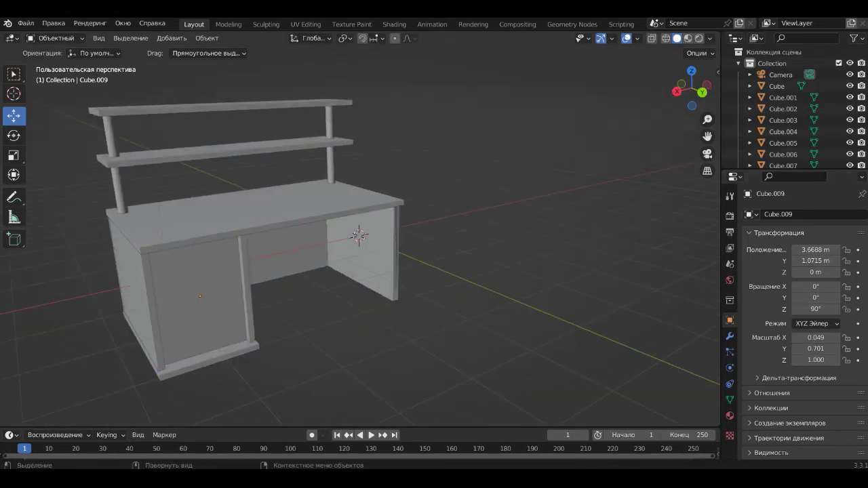
{"action": "middle_click_drag", "start_coordinate": [359, 272], "coordinate": [407, 272]}
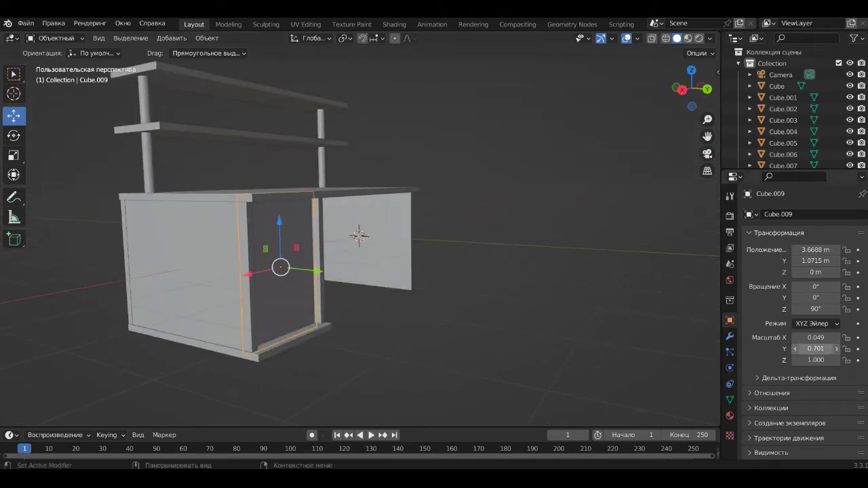
{"action": "key", "text": "ctrl+shift+z"}
Raise the first drawer front vertically into the top slot of the left cabinet.
{"action": "middle_click_drag", "start_coordinate": [407, 272], "coordinate": [434, 285]}
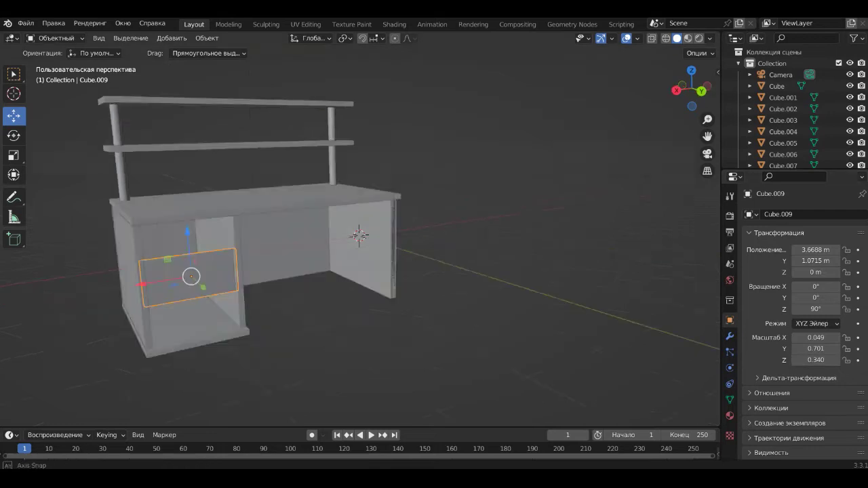
{"action": "scroll", "coordinate": [360, 237], "scroll_direction": "up", "scroll_amount": 3}
{"action": "key", "text": "g"}
{"action": "key", "text": "z"}
{"action": "key", "text": "Return"}
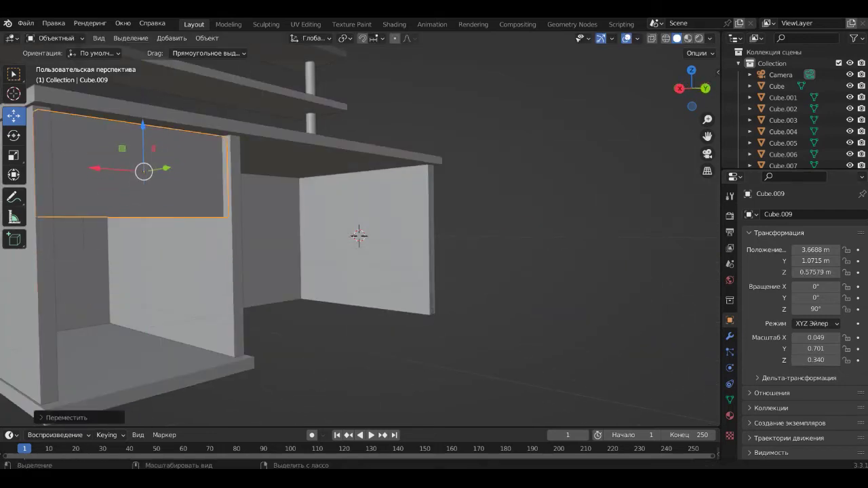
Paste a copy of the drawer front and place it below the first one.
{"action": "key", "text": "ctrl+v"}
{"action": "key", "text": "g"}
{"action": "key", "text": "z"}
{"action": "key", "text": "Return"}
Shorten the second drawer front to Z scale 0.280 and position it under the first.
{"action": "key", "text": "shift+d"}
{"action": "key", "text": "z"}
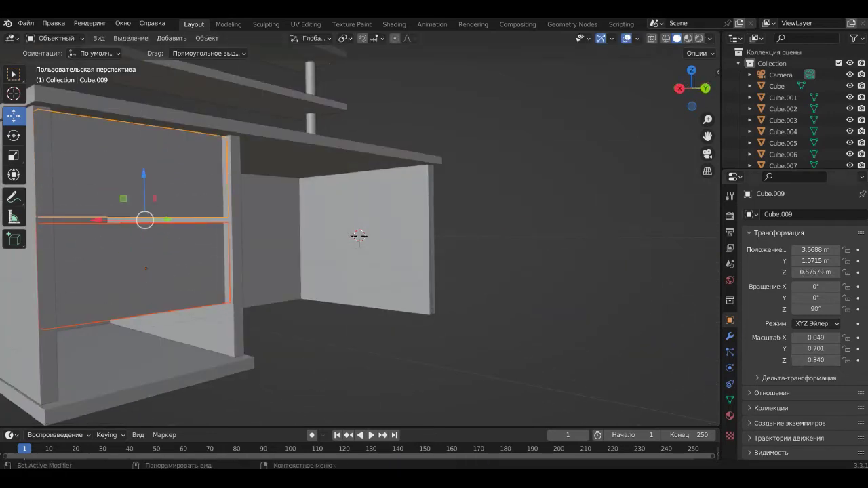
{"action": "key", "text": "Return"}
{"action": "key", "text": "ctrl+z"}
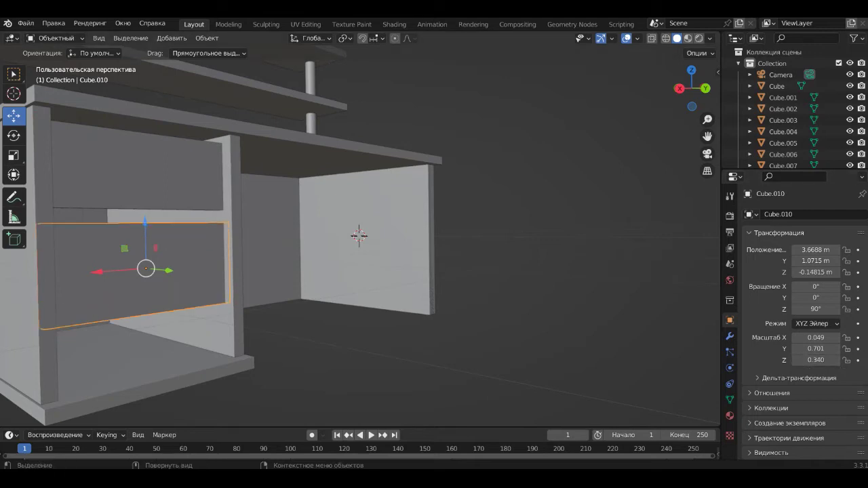
{"action": "left_click", "coordinate": [136, 166]}
{"action": "left_click", "coordinate": [816, 360]}
{"action": "key", "text": "ctrl+z"}
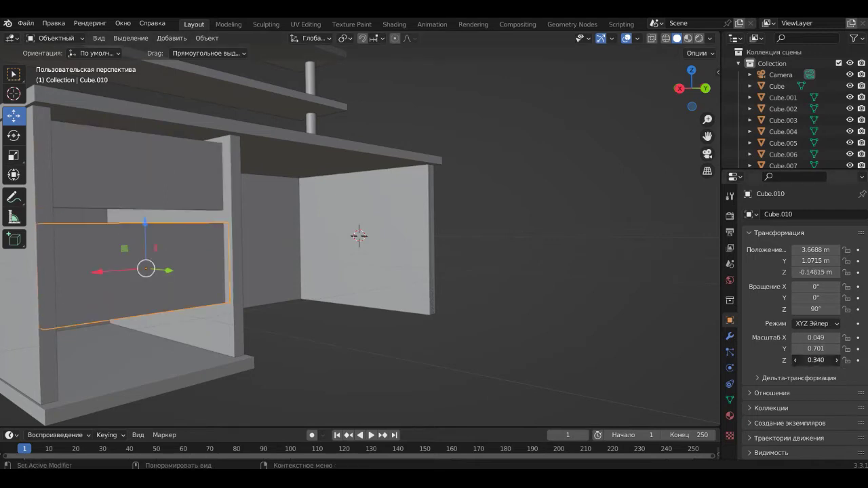
{"action": "key", "text": "ctrl+shift+z"}
{"action": "key", "text": "ctrl+z"}
{"action": "key", "text": "ctrl+shift+z"}
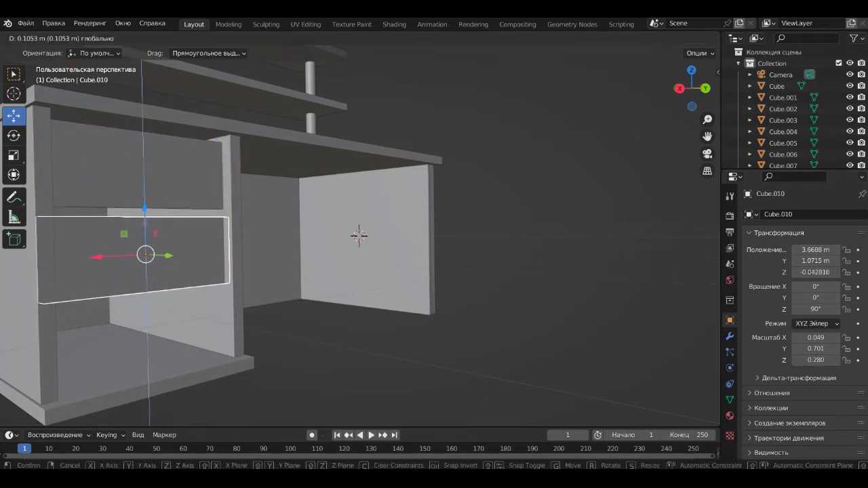
{"action": "key", "text": "ctrl+z"}
{"action": "key", "text": "ctrl+z"}
{"action": "key", "text": "ctrl+shift+z"}
{"action": "key", "text": "ctrl+shift+z"}
Paste a third drawer front and place it in the lowest slot.
{"action": "key", "text": "ctrl+v"}
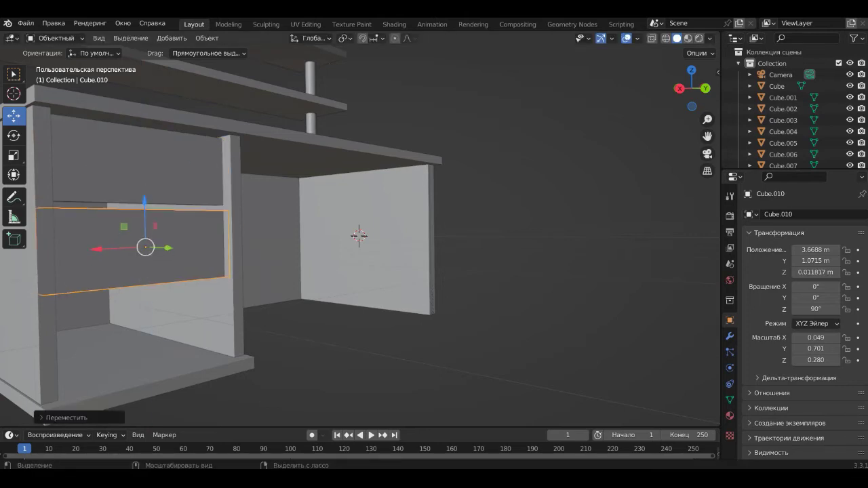
{"action": "key", "text": "g"}
{"action": "key", "text": "z"}
{"action": "key", "text": "Return"}
{"action": "scroll", "coordinate": [360, 236], "scroll_direction": "up", "scroll_amount": 3}
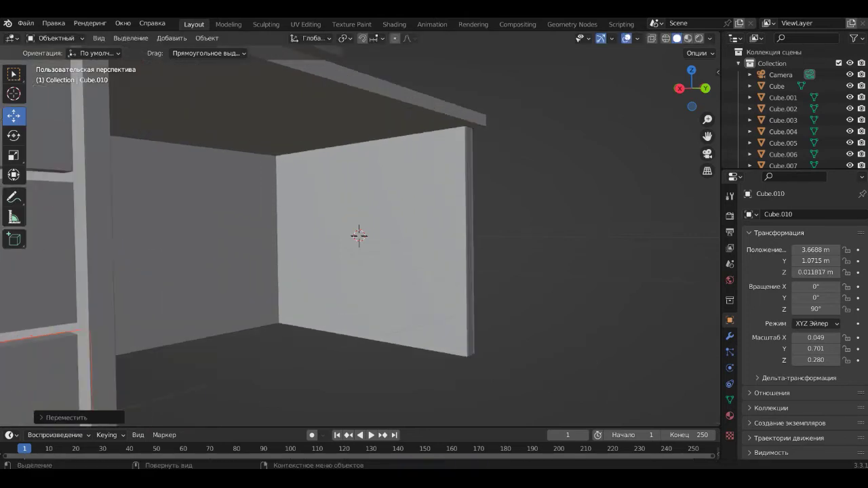
{"action": "scroll", "coordinate": [360, 236], "scroll_direction": "down", "scroll_amount": 3}
{"action": "key", "text": "ctrl+z"}
{"action": "key", "text": "ctrl+z"}
{"action": "scroll", "coordinate": [359, 235], "scroll_direction": "down", "scroll_amount": 3}
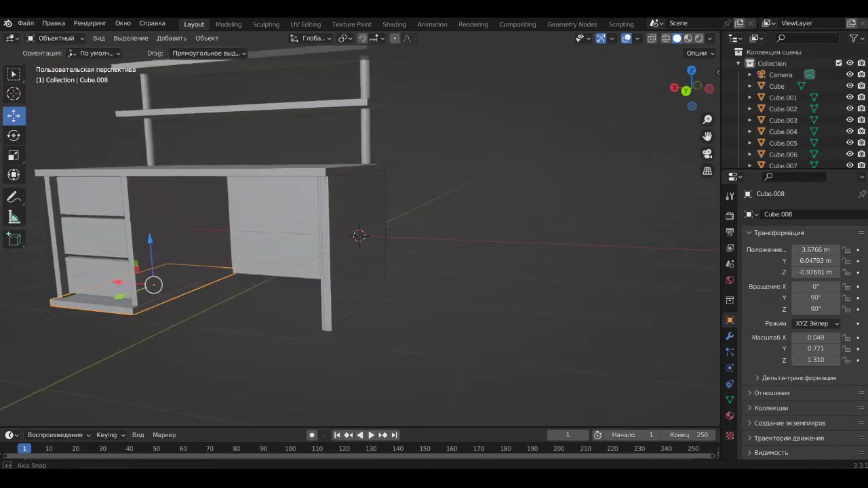
{"action": "scroll", "coordinate": [359, 235], "scroll_direction": "up", "scroll_amount": 4}
{"action": "scroll", "coordinate": [359, 236], "scroll_direction": "down", "scroll_amount": 2}
{"action": "key", "text": "ctrl+shift+z"}
{"action": "key", "text": "ctrl+shift+z"}
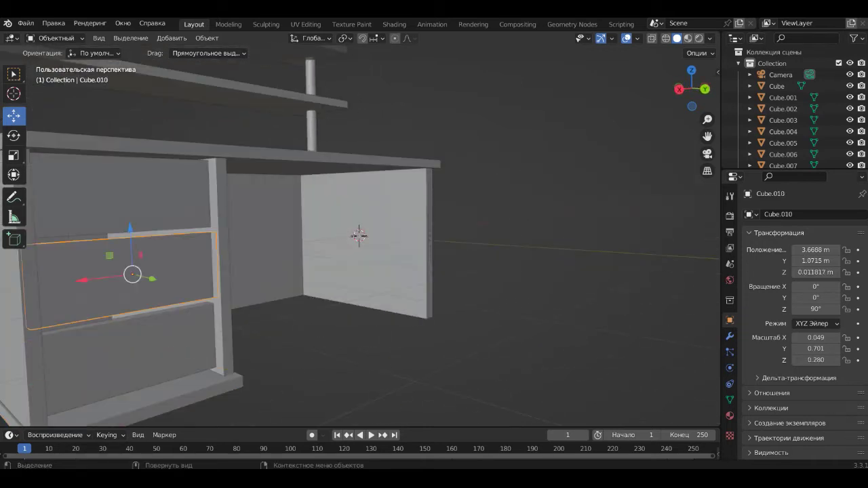
Move the drawer board Cube.010 along Y to 3.2007 m.
{"action": "key", "text": "g"}
{"action": "key", "text": "y"}
{"action": "left_click", "coordinate": [358, 235]}
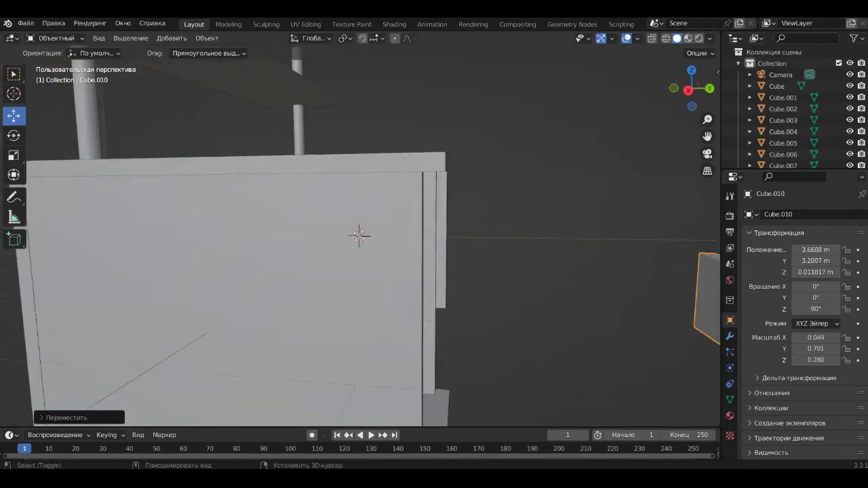
{"action": "middle_click_drag", "start_coordinate": [359, 236], "coordinate": [78, 185]}
In Edit Mode, add edge loops across the board and slide one toward the left end.
{"action": "key", "text": "Tab"}
{"action": "left_click", "coordinate": [616, 248]}
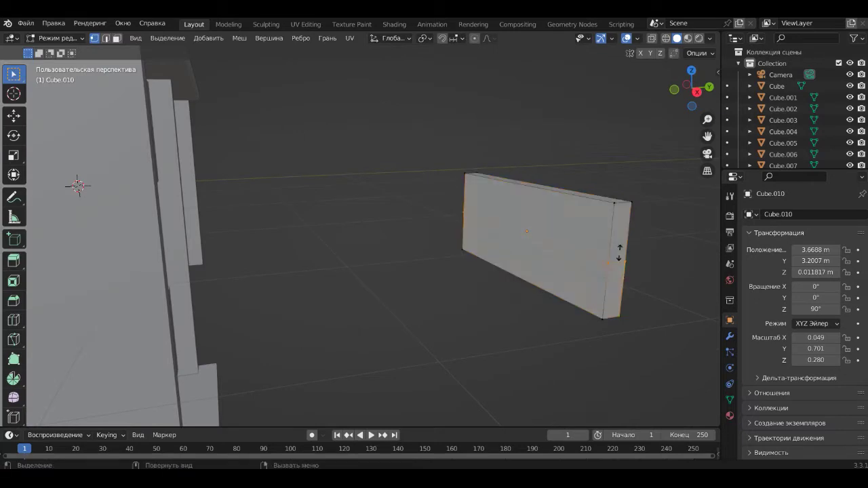
{"action": "left_click", "coordinate": [612, 298]}
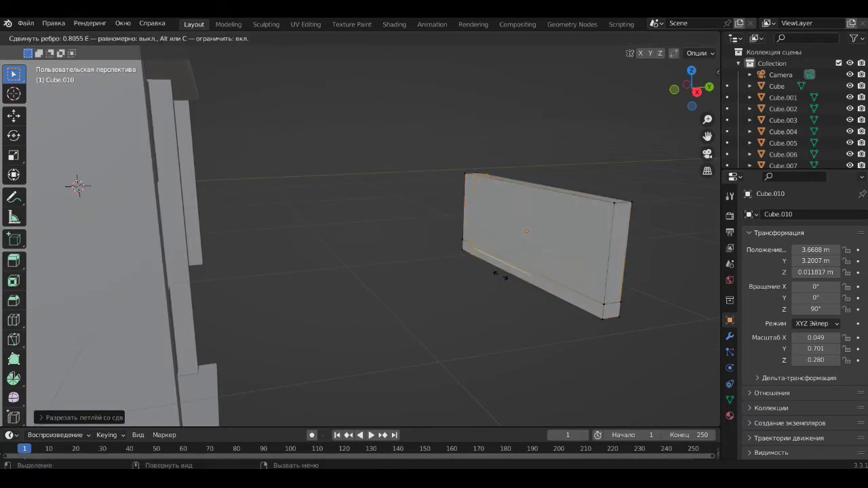
{"action": "left_click", "coordinate": [528, 231]}
{"action": "left_click", "coordinate": [468, 231]}
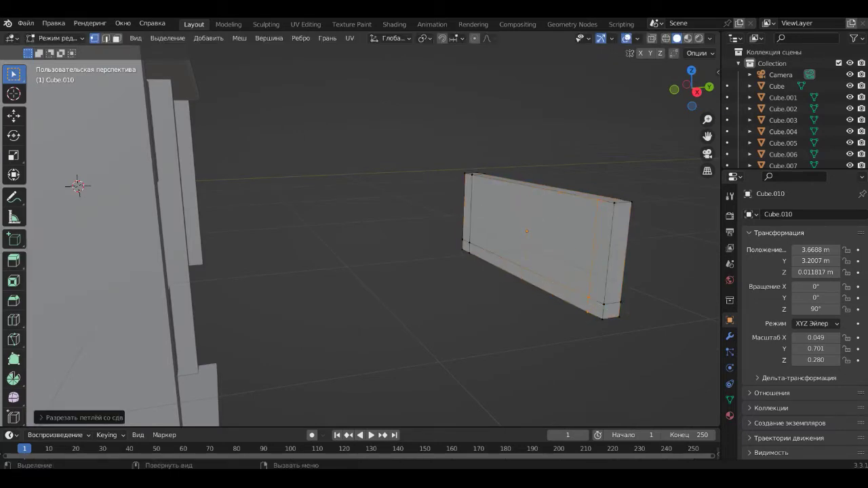
Extrude the bottom faces into a drawer box, then add and extrude a loop near the left wall.
{"action": "key", "text": "3"}
{"action": "left_click", "coordinate": [595, 309], "text": "shift"}
{"action": "key", "text": "e"}
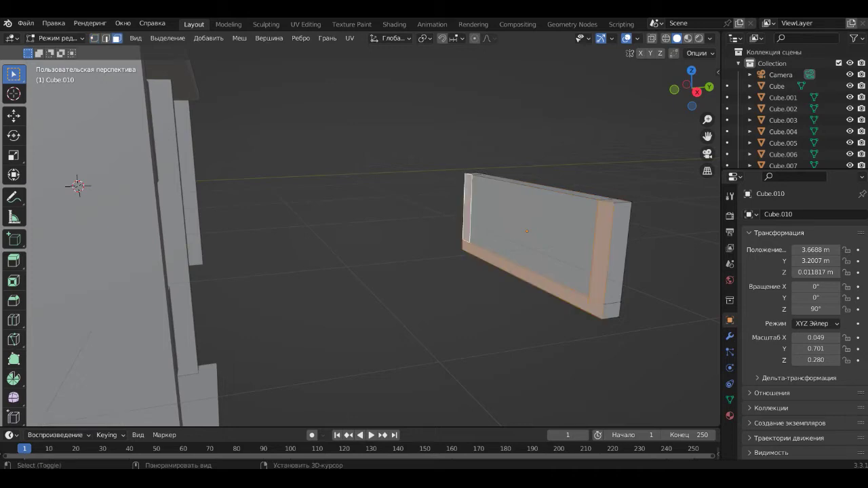
{"action": "left_click", "coordinate": [224, 285]}
{"action": "mouse_move", "coordinate": [224, 285]}
{"action": "middle_mouse_down"}
{"action": "mouse_move", "coordinate": [272, 272]}
{"action": "mouse_move", "coordinate": [306, 217]}
{"action": "middle_mouse_up"}
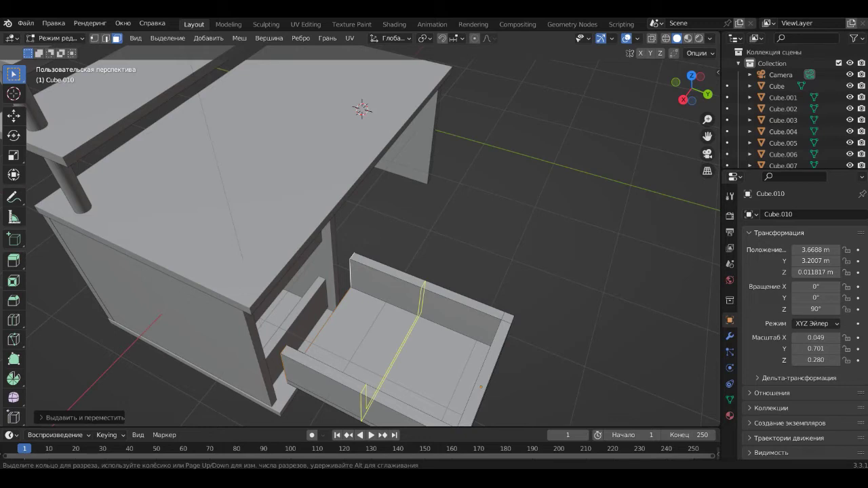
{"action": "left_click", "coordinate": [333, 323]}
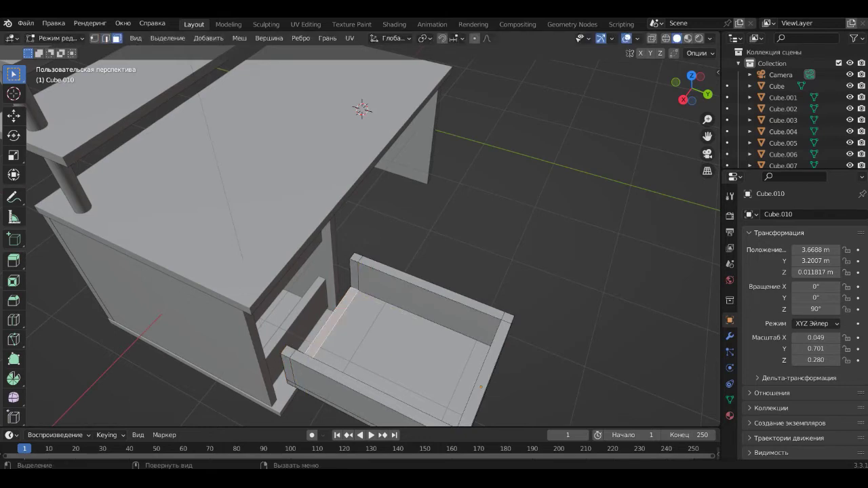
{"action": "key", "text": "e"}
{"action": "key", "text": "Return"}
Cut vertical and horizontal edge loops across the drawer front and extrude the front face outward.
{"action": "middle_click_drag", "start_coordinate": [407, 238], "coordinate": [373, 224]}
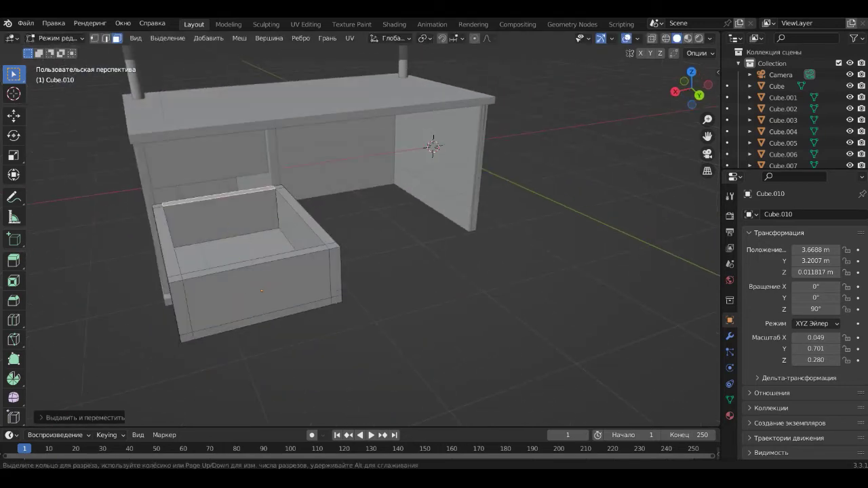
{"action": "left_click", "coordinate": [216, 198]}
{"action": "left_click", "coordinate": [212, 204]}
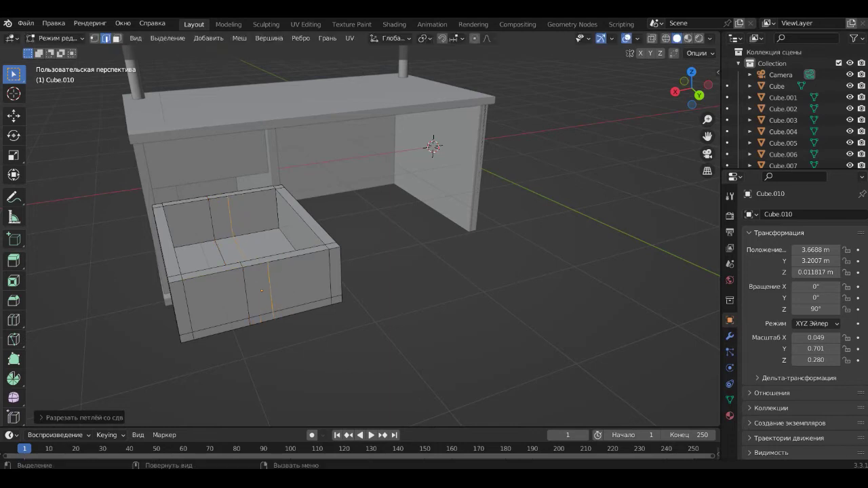
{"action": "left_click", "coordinate": [271, 297]}
{"action": "left_click", "coordinate": [271, 296]}
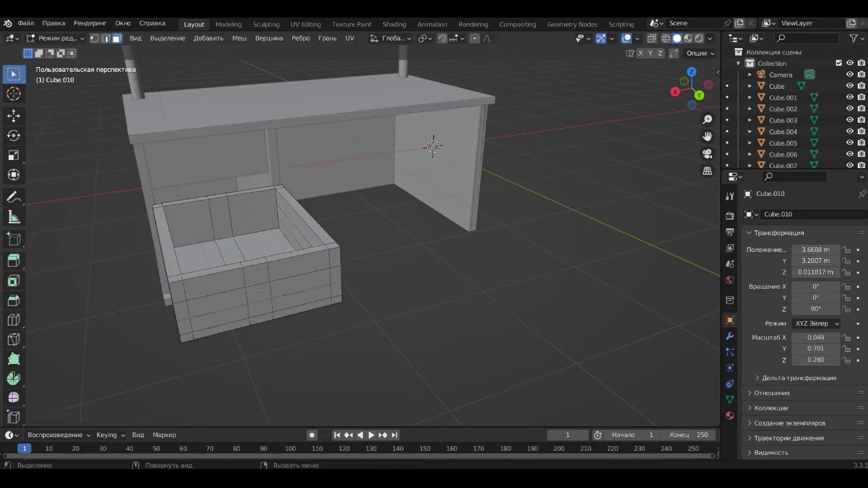
{"action": "key", "text": "e"}
{"action": "left_click", "coordinate": [261, 297]}
Inset the drawer front face and extrude a handle from it, then undo the attempt.
{"action": "left_click", "coordinate": [13, 281]}
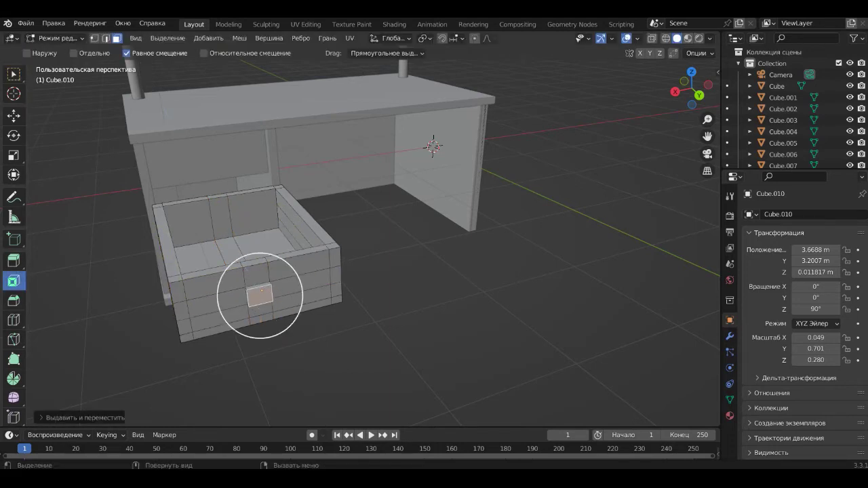
{"action": "left_click_drag", "start_coordinate": [260, 295], "coordinate": [265, 298]}
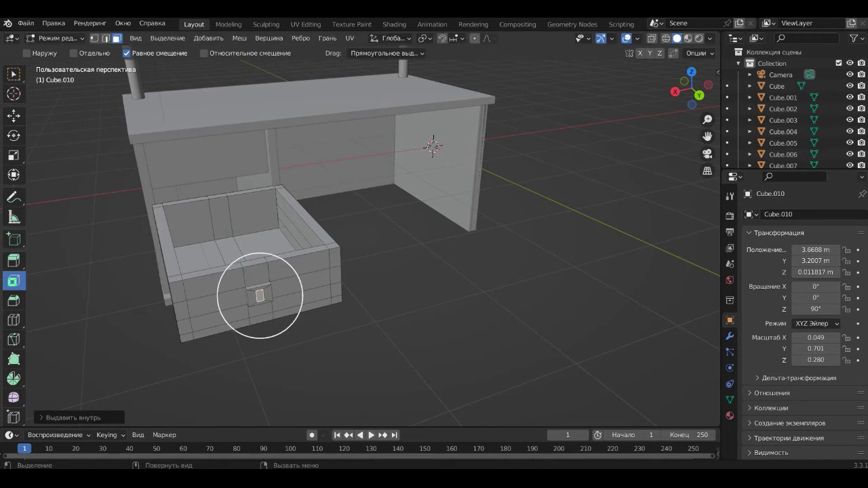
{"action": "key", "text": "e"}
{"action": "left_click", "coordinate": [261, 296]}
{"action": "left_click", "coordinate": [14, 300]}
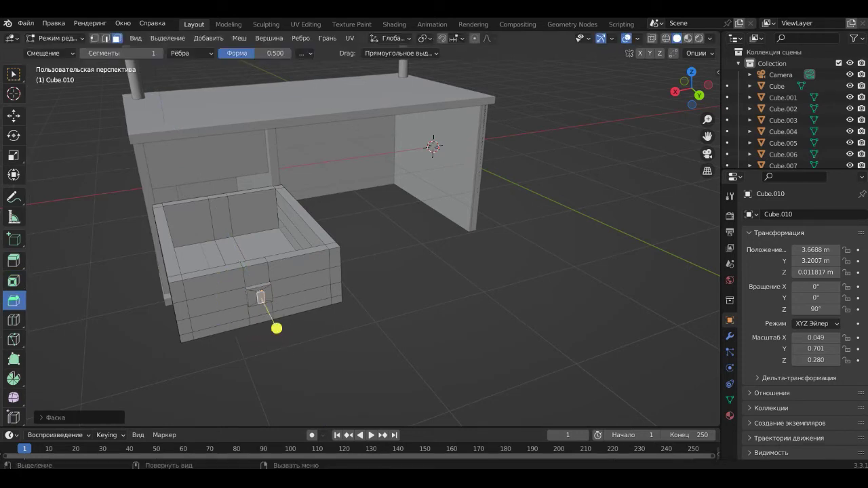
{"action": "left_click", "coordinate": [14, 280]}
{"action": "left_click_drag", "start_coordinate": [261, 296], "coordinate": [264, 298]}
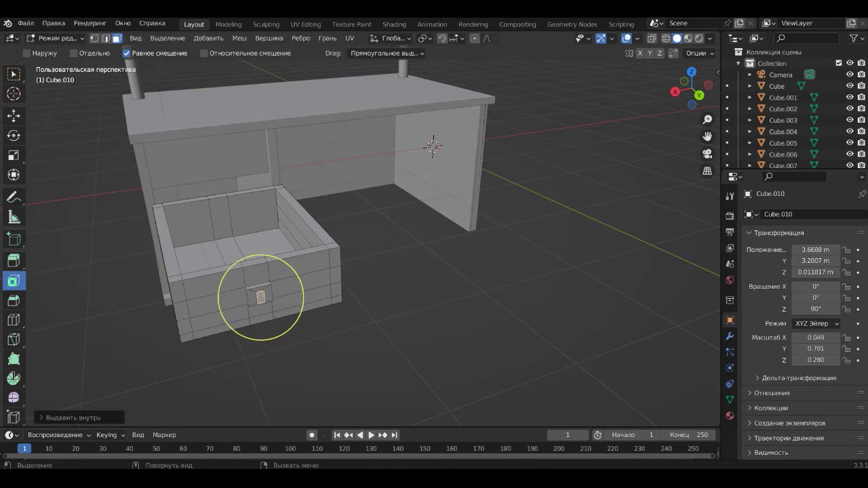
{"action": "scroll", "coordinate": [262, 297], "scroll_direction": "up", "scroll_amount": 3}
{"action": "scroll", "coordinate": [261, 297], "scroll_direction": "up", "scroll_amount": 4}
{"action": "key", "text": "e"}
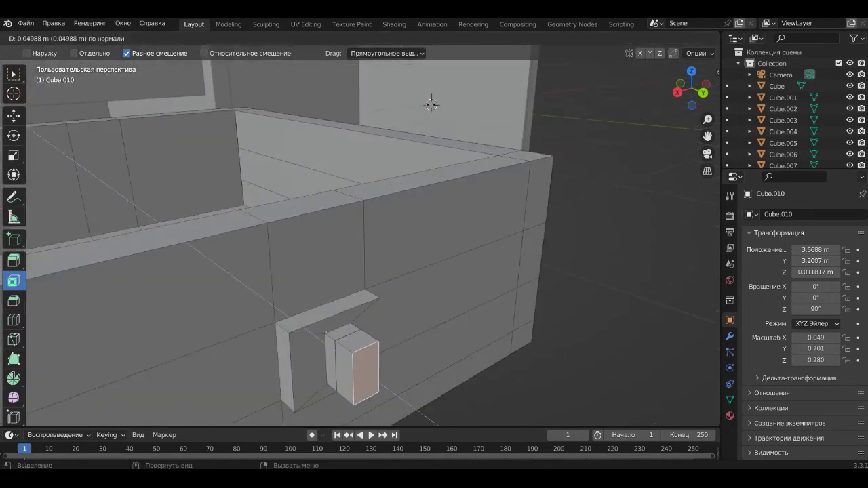
{"action": "left_click", "coordinate": [349, 363]}
{"action": "scroll", "coordinate": [349, 363], "scroll_direction": "down", "scroll_amount": 4}
{"action": "key", "text": "ctrl+z"}
{"action": "key", "text": "ctrl+z"}
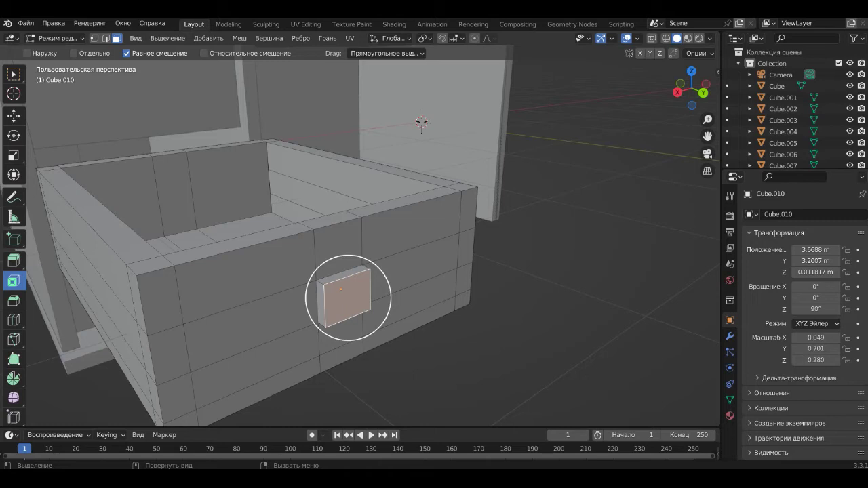
Extrude a handle, inset its top face and push it inward as a recess, then revert.
{"action": "left_click_drag", "start_coordinate": [348, 298], "coordinate": [364, 308]}
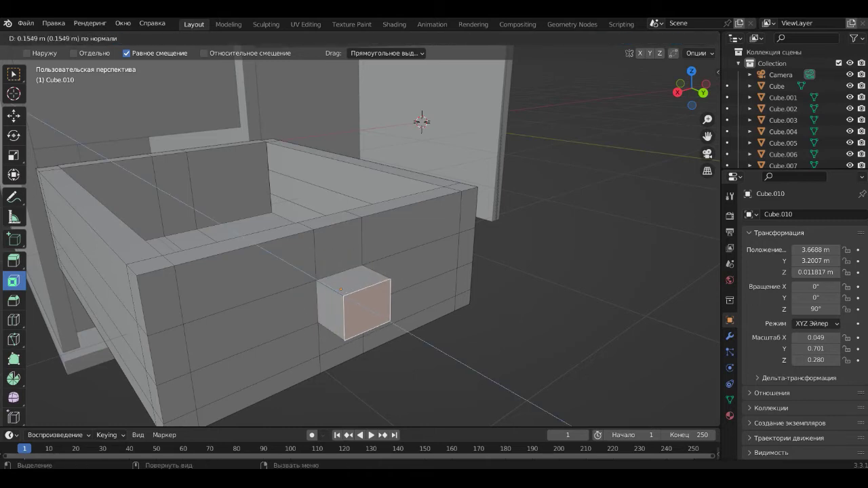
{"action": "key", "text": "Return"}
{"action": "key", "text": "Tab"}
{"action": "key", "text": "Tab"}
{"action": "key", "text": "c"}
{"action": "left_click", "coordinate": [353, 280]}
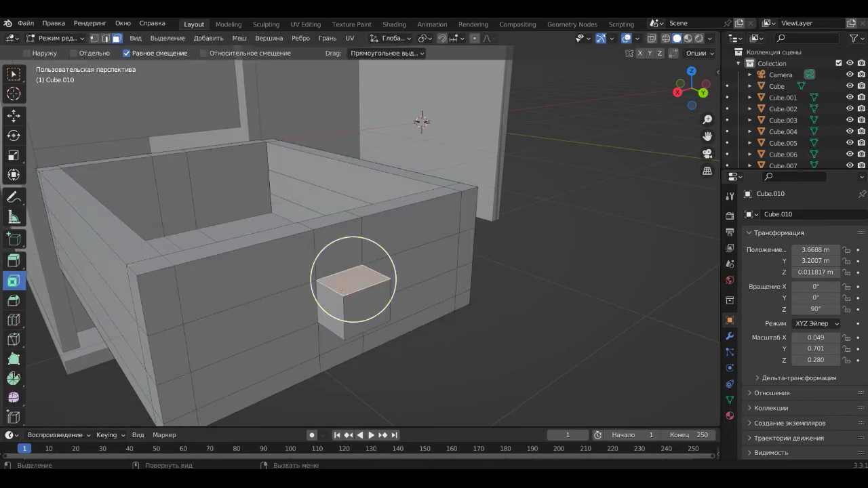
{"action": "key", "text": "i"}
{"action": "left_click", "coordinate": [353, 279]}
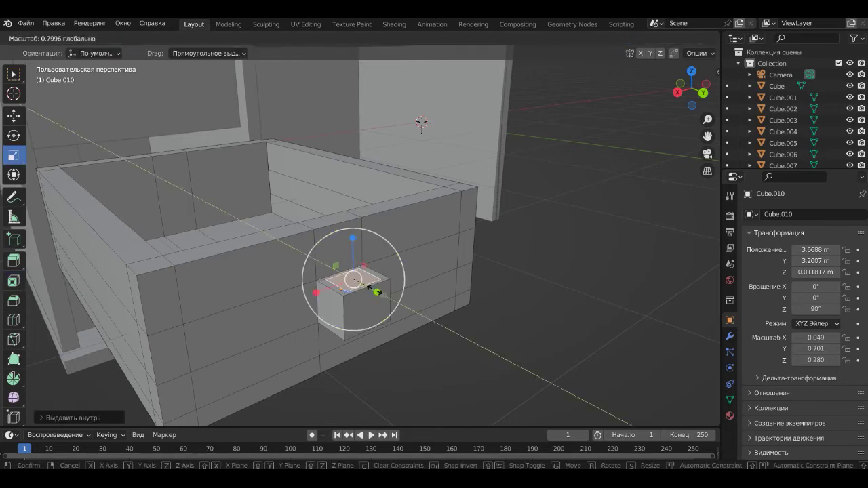
{"action": "left_click", "coordinate": [353, 279]}
{"action": "key", "text": "e"}
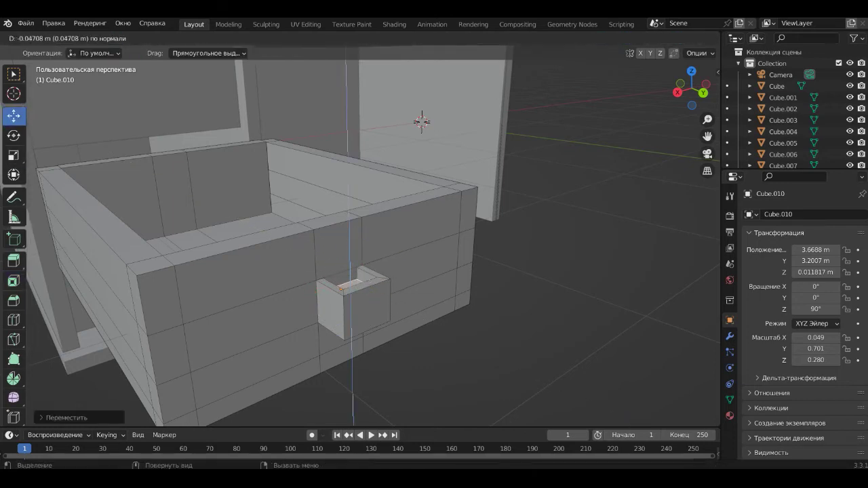
{"action": "left_click", "coordinate": [342, 288]}
{"action": "mouse_move", "coordinate": [343, 288]}
{"action": "middle_mouse_down"}
{"action": "mouse_move", "coordinate": [204, 271]}
{"action": "mouse_move", "coordinate": [331, 339]}
{"action": "middle_mouse_up"}
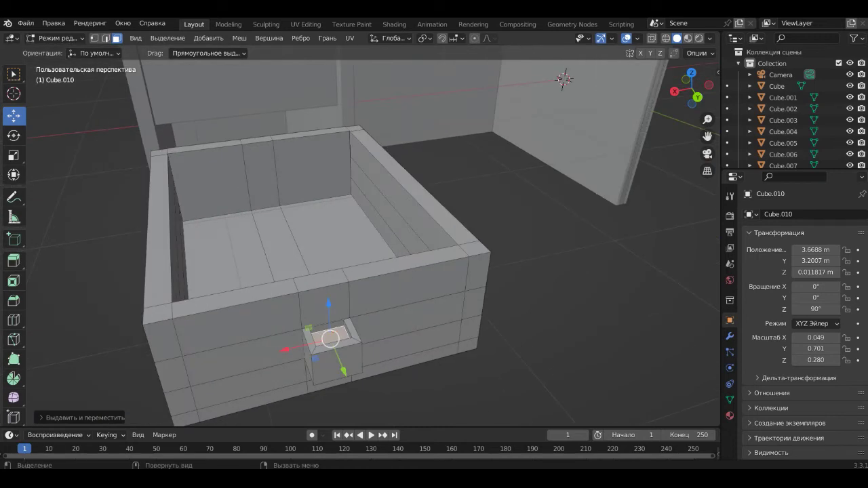
{"action": "key", "text": "ctrl+z"}
{"action": "key", "text": "ctrl+z"}
{"action": "key", "text": "ctrl+z"}
{"action": "key", "text": "ctrl+z"}
{"action": "key", "text": "ctrl+z"}
{"action": "key", "text": "ctrl+z"}
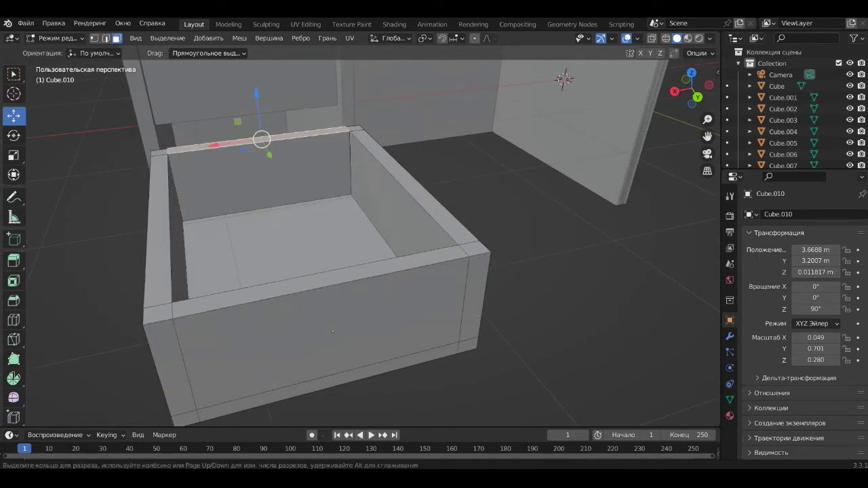
Cut a vertical edge loop around the drawer and a horizontal loop on its front.
{"action": "left_click", "coordinate": [380, 271]}
{"action": "left_click", "coordinate": [380, 271]}
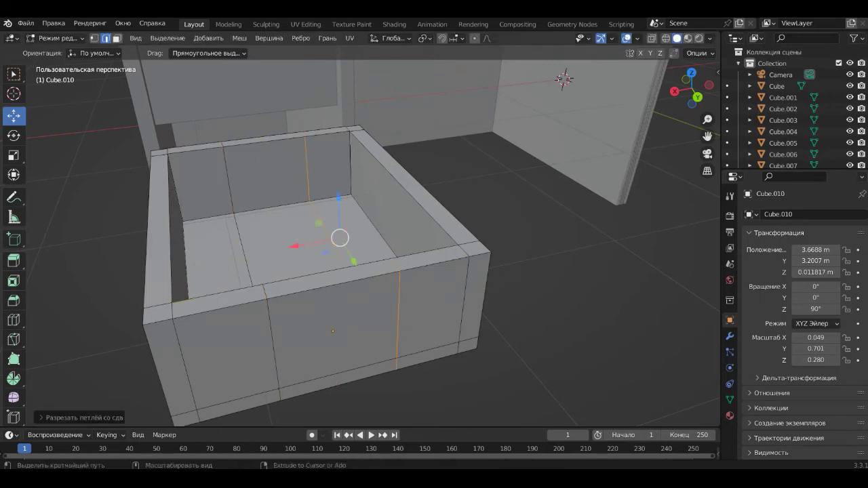
{"action": "key", "text": "ctrl+r"}
{"action": "left_click", "coordinate": [273, 351]}
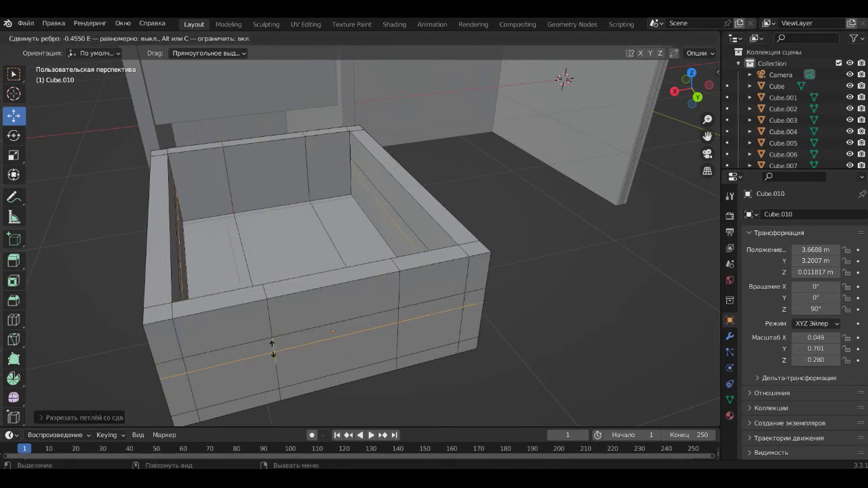
{"action": "left_click", "coordinate": [273, 348]}
Select the lower front face and try insetting and bevelling it.
{"action": "left_click", "coordinate": [346, 342]}
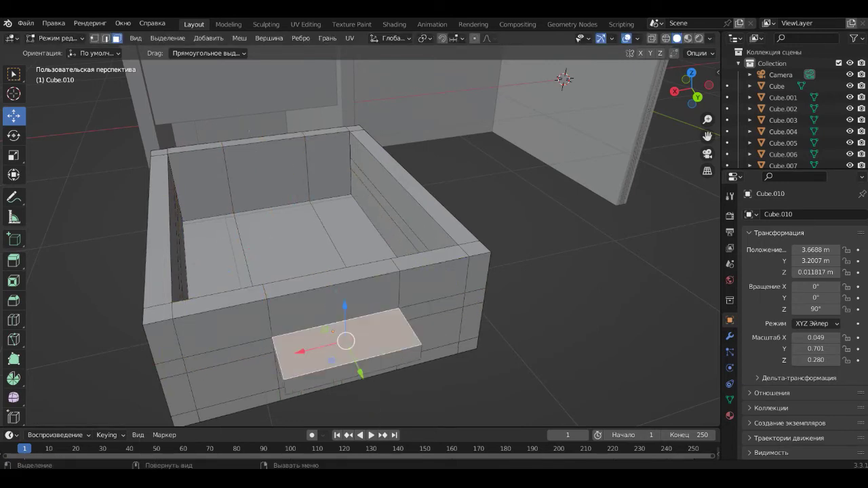
{"action": "left_click", "coordinate": [13, 281]}
{"action": "left_click", "coordinate": [346, 340]}
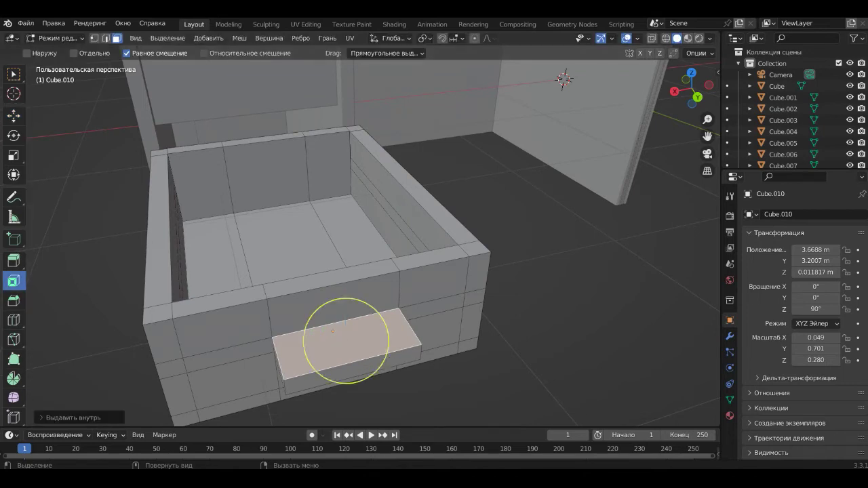
{"action": "left_click", "coordinate": [13, 299]}
{"action": "mouse_move", "coordinate": [343, 295]}
{"action": "left_mouse_down"}
{"action": "mouse_move", "coordinate": [343, 377]}
{"action": "mouse_move", "coordinate": [345, 350]}
{"action": "left_mouse_up"}
{"action": "key", "text": "Escape"}
{"action": "left_click", "coordinate": [14, 280]}
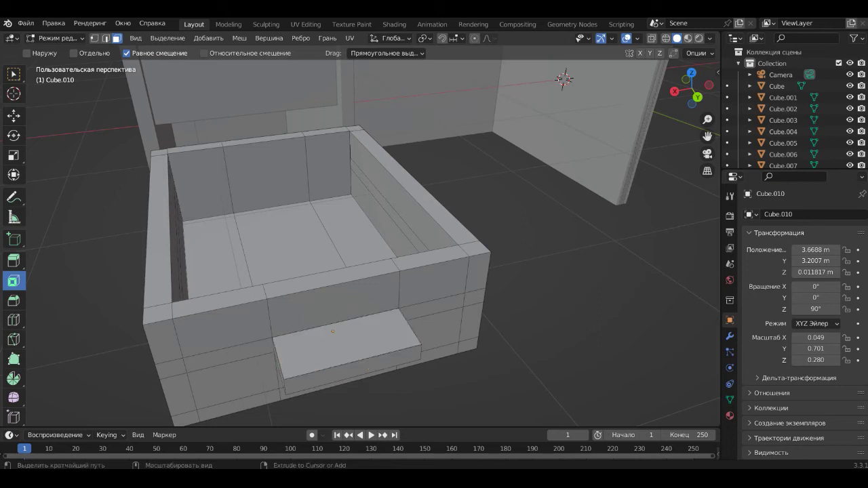
Inset the handle face to leave a rim, then scale and shift the inner face.
{"action": "left_click", "coordinate": [355, 372]}
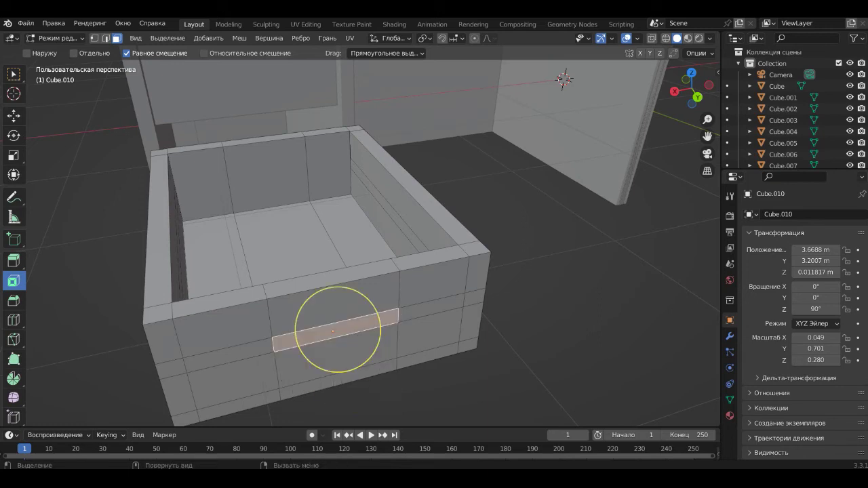
{"action": "left_click", "coordinate": [343, 332]}
{"action": "mouse_move", "coordinate": [343, 336]}
{"action": "left_mouse_down"}
{"action": "mouse_move", "coordinate": [363, 370]}
{"action": "mouse_move", "coordinate": [376, 367]}
{"action": "mouse_move", "coordinate": [357, 366]}
{"action": "left_mouse_up"}
{"action": "left_click", "coordinate": [363, 370]}
{"action": "key", "text": "shift+space"}
{"action": "key", "text": "s"}
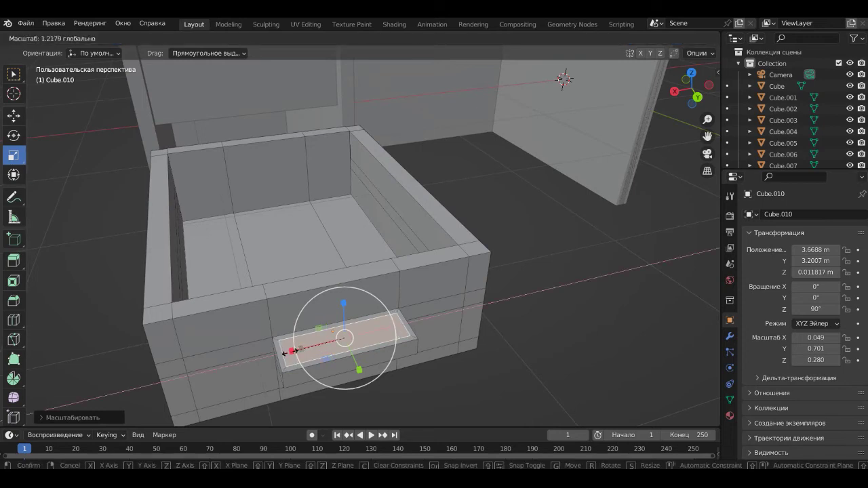
{"action": "left_click_drag", "start_coordinate": [344, 305], "coordinate": [387, 307]}
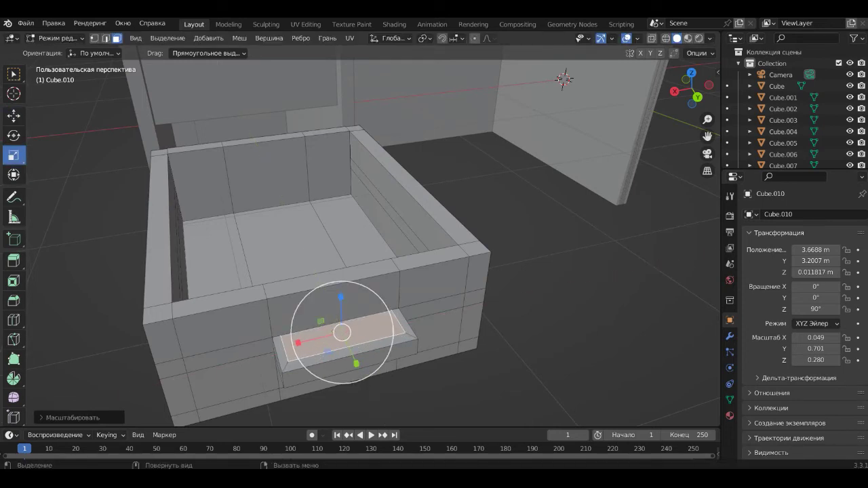
Delete the inner handle face to hollow the pull handle and return to Object Mode.
{"action": "key", "text": "Tab"}
{"action": "key", "text": "Tab"}
{"action": "key", "text": "x"}
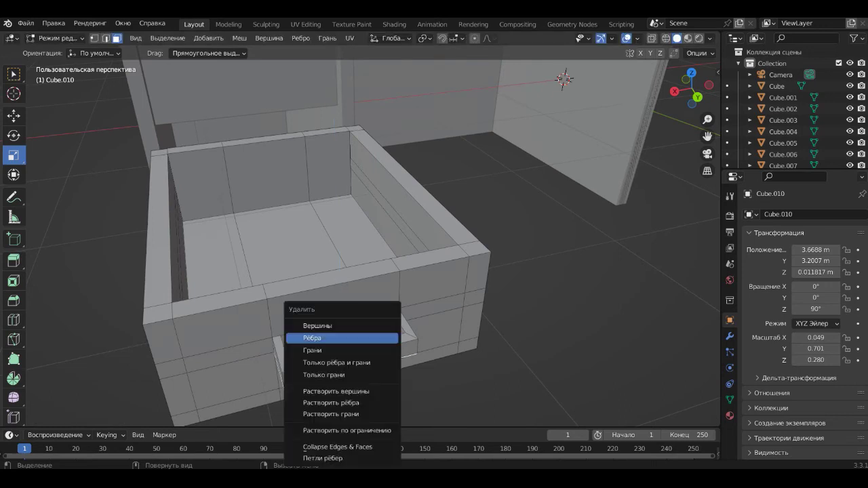
{"action": "key", "text": "Escape"}
{"action": "mouse_move", "coordinate": [339, 339]}
{"action": "middle_mouse_down"}
{"action": "mouse_move", "coordinate": [325, 373]}
{"action": "mouse_move", "coordinate": [352, 350]}
{"action": "mouse_move", "coordinate": [380, 285]}
{"action": "middle_mouse_up"}
{"action": "key", "text": "x"}
{"action": "key", "text": "Escape"}
{"action": "key", "text": "x"}
{"action": "key", "text": "Escape"}
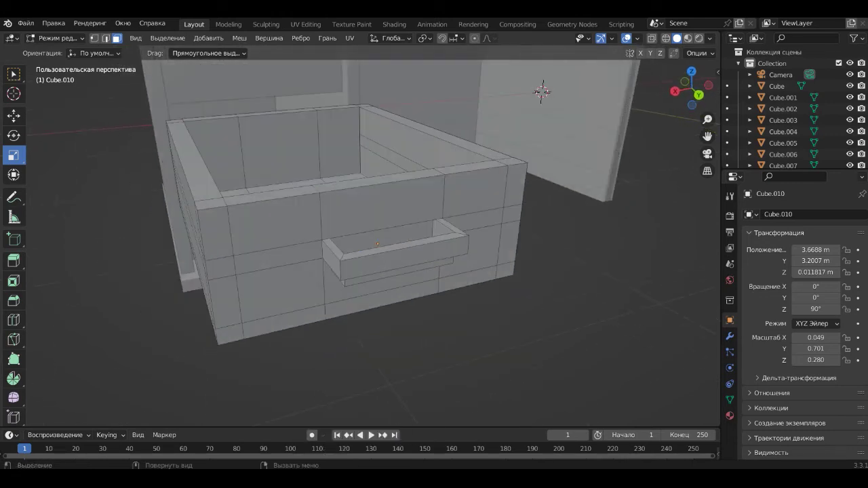
{"action": "key", "text": "Tab"}
Position the finished drawer along Y, delete the old drawer, and paste a copy moved vertically.
{"action": "key", "text": "g"}
{"action": "key", "text": "y"}
{"action": "key", "text": "Return"}
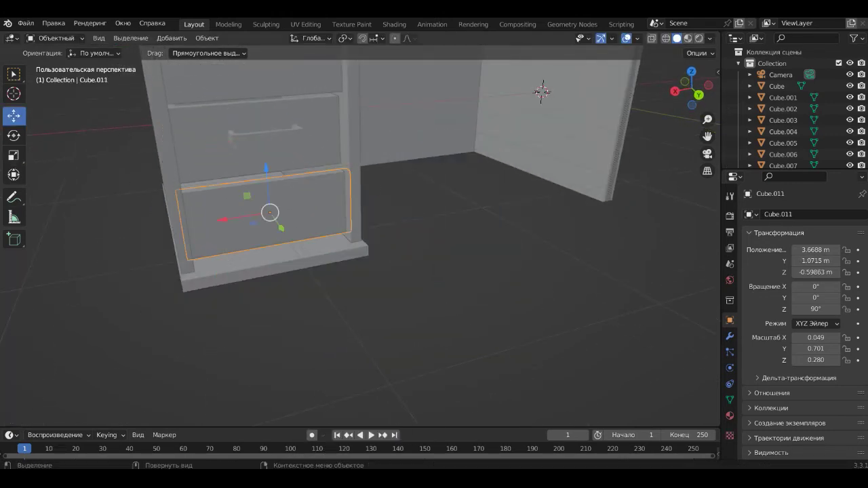
{"action": "key", "text": "Delete"}
{"action": "key", "text": "ctrl+v"}
{"action": "key", "text": "g"}
{"action": "key", "text": "z"}
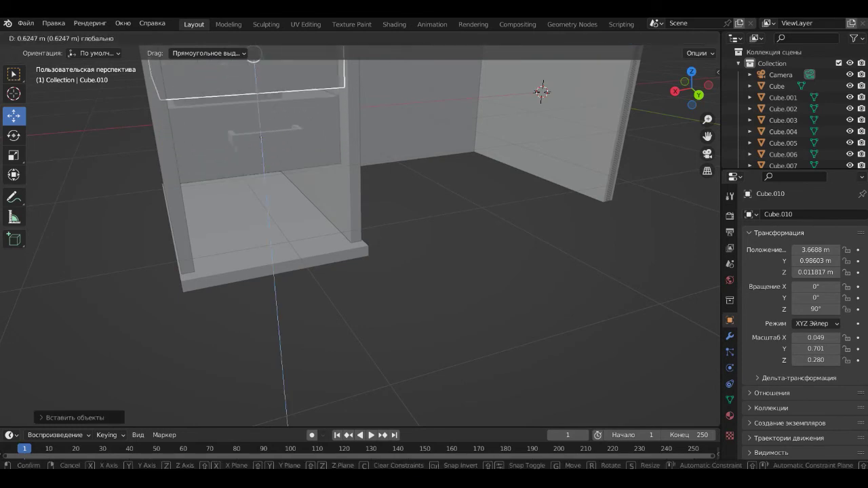
{"action": "key", "text": "Return"}
Drop the drawer copy into the lower slot so three handled drawers fill the cabinet.
{"action": "mouse_move", "coordinate": [407, 305]}
{"action": "middle_mouse_down"}
{"action": "mouse_move", "coordinate": [434, 292]}
{"action": "mouse_move", "coordinate": [380, 291]}
{"action": "middle_mouse_up"}
{"action": "key", "text": "g"}
{"action": "key", "text": "z"}
{"action": "key", "text": "Return"}
{"action": "key", "text": "g"}
{"action": "key", "text": "z"}
{"action": "key", "text": "Return"}
{"action": "key", "text": "g"}
{"action": "key", "text": "z"}
{"action": "key", "text": "Escape"}
{"action": "key", "text": "ctrl+z"}
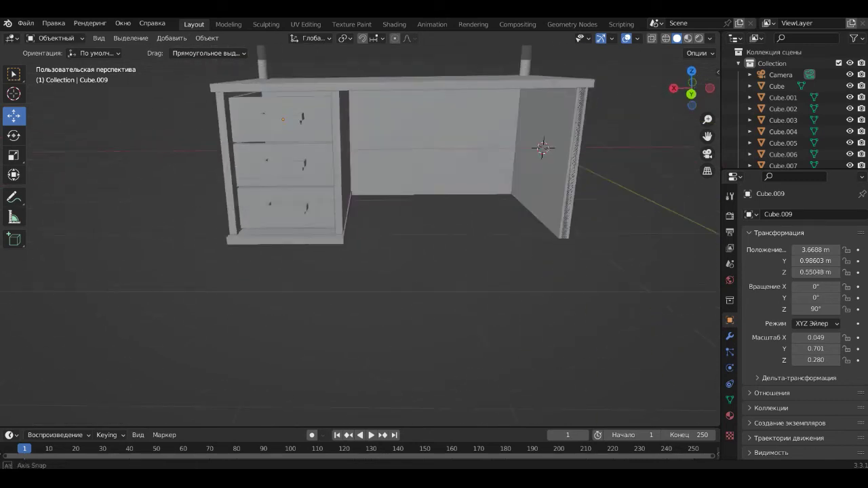
Copy the lower shelf and place the duplicate below the desk top.
{"action": "scroll", "coordinate": [360, 224], "scroll_direction": "down", "scroll_amount": 3}
{"action": "mouse_move", "coordinate": [360, 224]}
{"action": "middle_mouse_down"}
{"action": "mouse_move", "coordinate": [387, 217]}
{"action": "mouse_move", "coordinate": [367, 203]}
{"action": "middle_mouse_up"}
{"action": "left_click", "coordinate": [364, 141]}
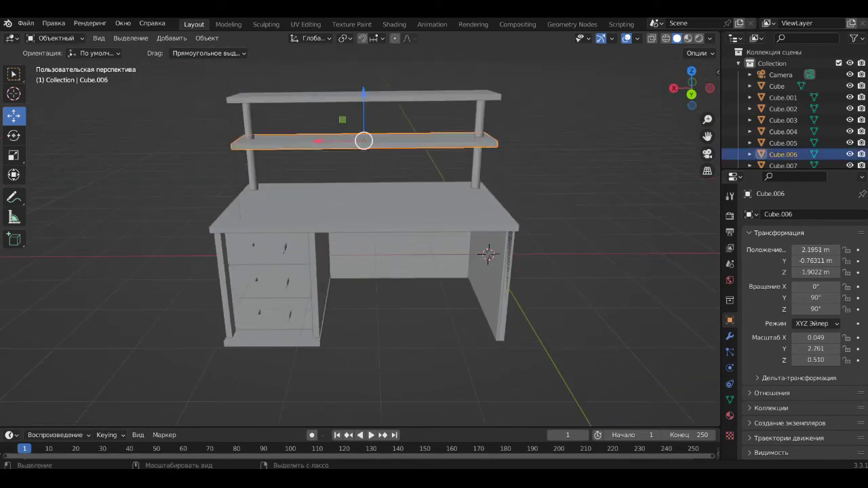
{"action": "key", "text": "ctrl+c"}
{"action": "key", "text": "ctrl+v"}
{"action": "key", "text": "g"}
{"action": "key", "text": "z"}
{"action": "left_click", "coordinate": [488, 255]}
Resize the new shelf along Y to about 1.501 and slide it along X beside the cabinet.
{"action": "middle_click_drag", "start_coordinate": [513, 258], "coordinate": [520, 284]}
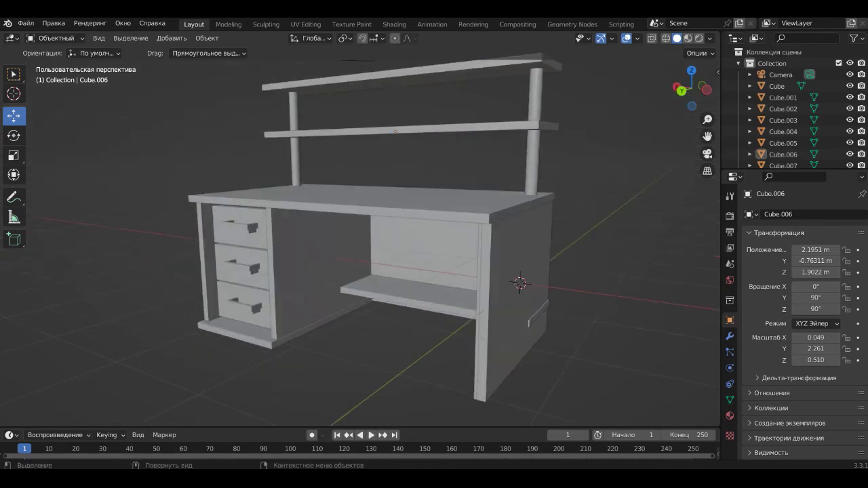
{"action": "key", "text": "s"}
{"action": "key", "text": "y"}
{"action": "key", "text": "Return"}
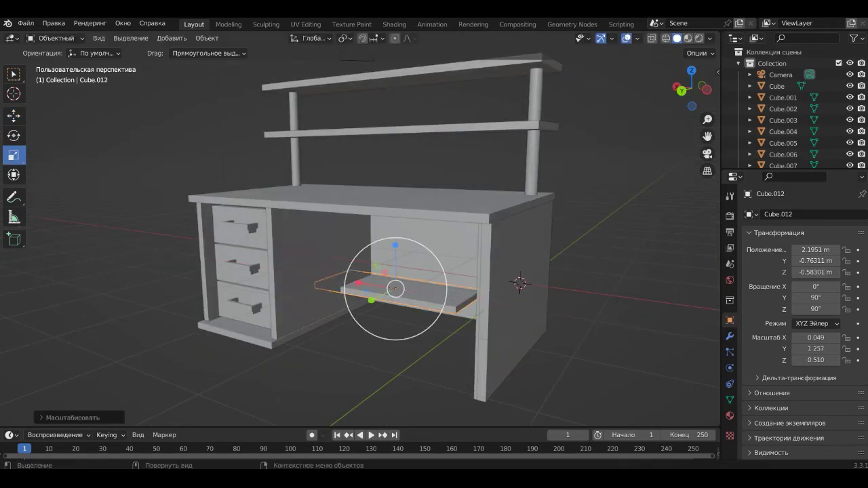
{"action": "mouse_move", "coordinate": [408, 284]}
{"action": "middle_mouse_down"}
{"action": "mouse_move", "coordinate": [386, 272]}
{"action": "mouse_move", "coordinate": [434, 278]}
{"action": "mouse_move", "coordinate": [380, 291]}
{"action": "mouse_move", "coordinate": [366, 272]}
{"action": "middle_mouse_up"}
{"action": "key", "text": "g"}
{"action": "key", "text": "x"}
{"action": "key", "text": "Return"}
{"action": "key", "text": "s"}
{"action": "key", "text": "y"}
{"action": "key", "text": "Return"}
Lower the under-desk shelf beneath the desktop and push it slightly back along Y.
{"action": "left_click_drag", "start_coordinate": [416, 265], "coordinate": [416, 277]}
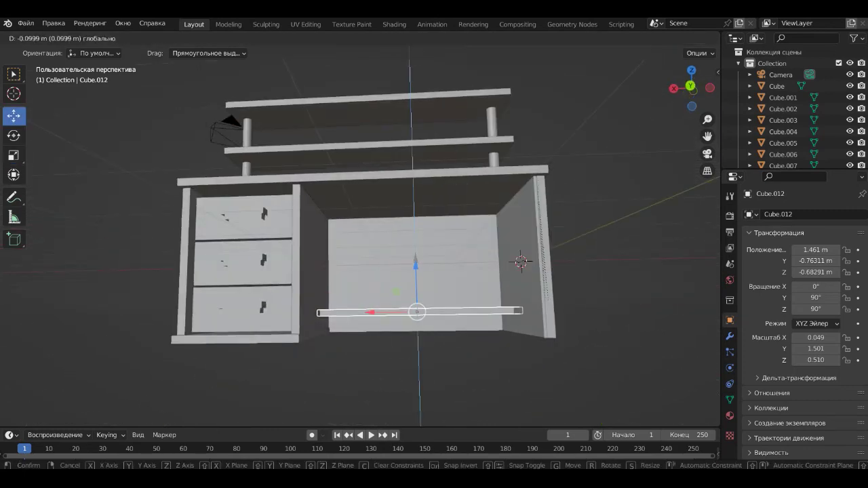
{"action": "middle_click_drag", "start_coordinate": [407, 284], "coordinate": [353, 299]}
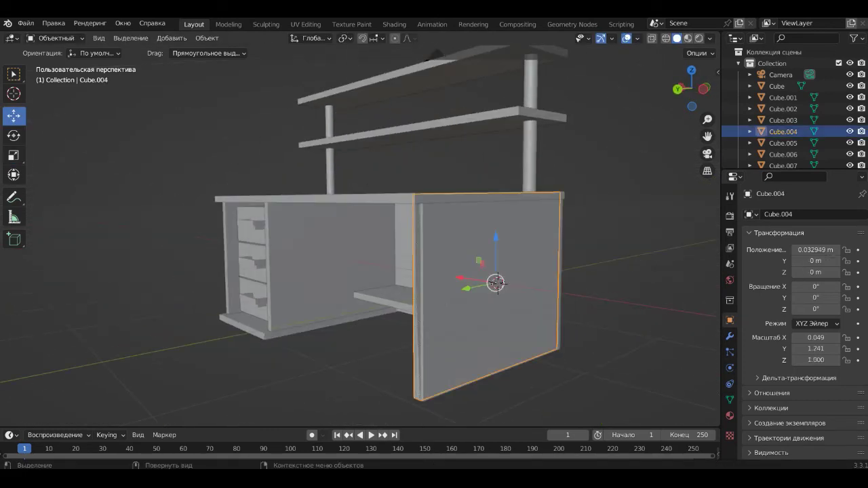
{"action": "key", "text": "g"}
{"action": "key", "text": "y"}
{"action": "key", "text": "Return"}
{"action": "mouse_move", "coordinate": [407, 285]}
{"action": "middle_mouse_down"}
{"action": "mouse_move", "coordinate": [380, 299]}
{"action": "mouse_move", "coordinate": [434, 285]}
{"action": "middle_mouse_up"}
{"action": "scroll", "coordinate": [434, 272], "scroll_direction": "down", "scroll_amount": 5}
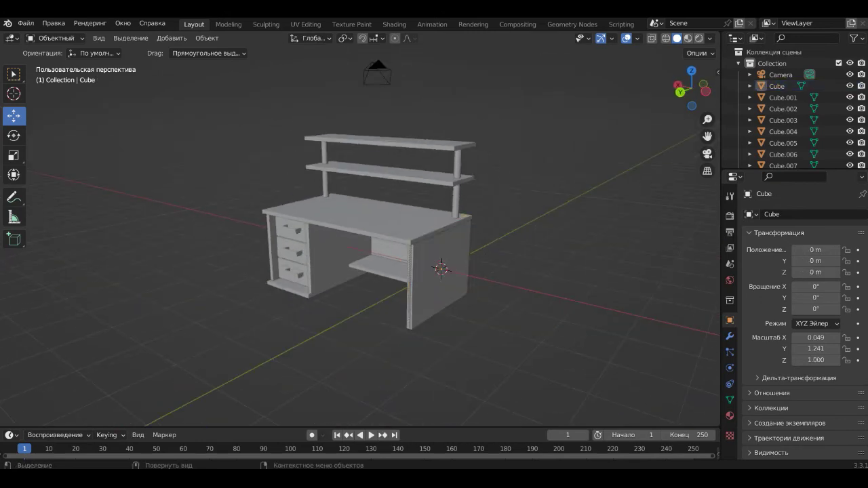
Select the desk top, side panels and top shelf and set their Base Color to dark brown.
{"action": "left_click", "coordinate": [367, 207], "text": "shift"}
{"action": "left_click", "coordinate": [437, 291], "text": "shift"}
{"action": "left_click", "coordinate": [340, 265], "text": "shift"}
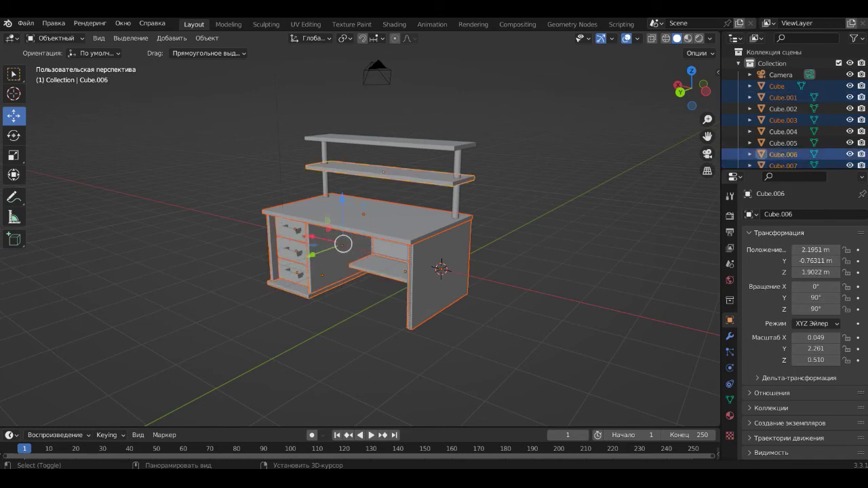
{"action": "left_click", "coordinate": [390, 144], "text": "shift"}
{"action": "mouse_move", "coordinate": [407, 272]}
{"action": "middle_mouse_down"}
{"action": "mouse_move", "coordinate": [461, 271]}
{"action": "mouse_move", "coordinate": [421, 271]}
{"action": "middle_mouse_up"}
{"action": "left_click", "coordinate": [730, 416]}
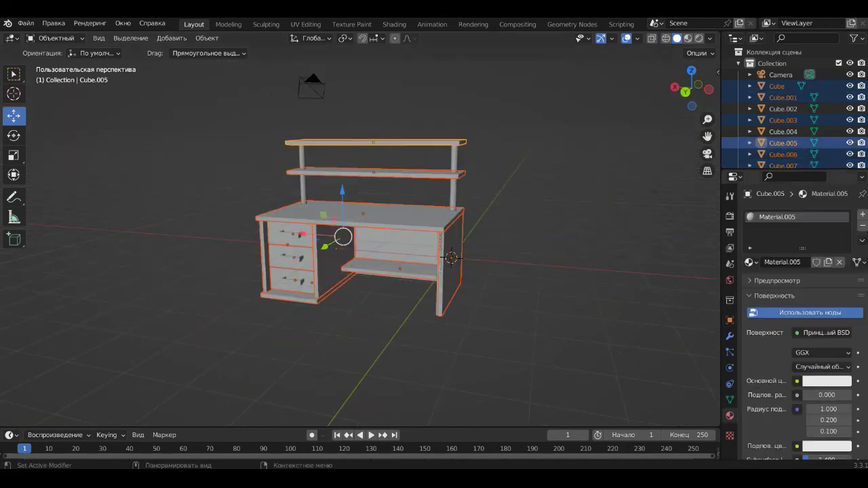
{"action": "left_click", "coordinate": [827, 381]}
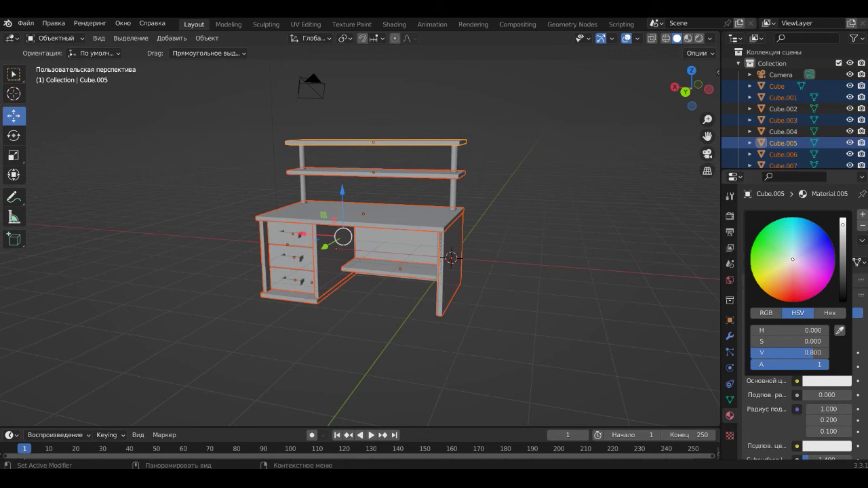
{"action": "key", "text": "ctrl+v"}
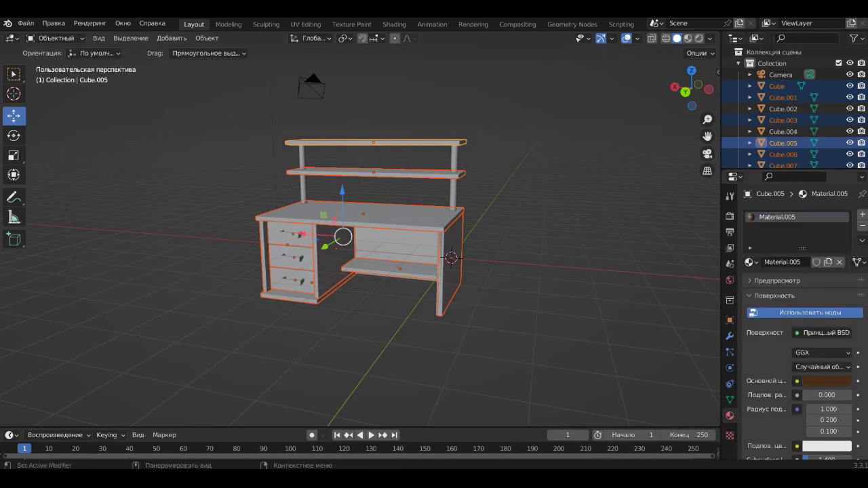
Switch to Material Preview and give the middle shelf and desk top the brown Material.005.
{"action": "key", "text": "z"}
{"action": "left_click", "coordinate": [586, 360]}
{"action": "left_click", "coordinate": [407, 174]}
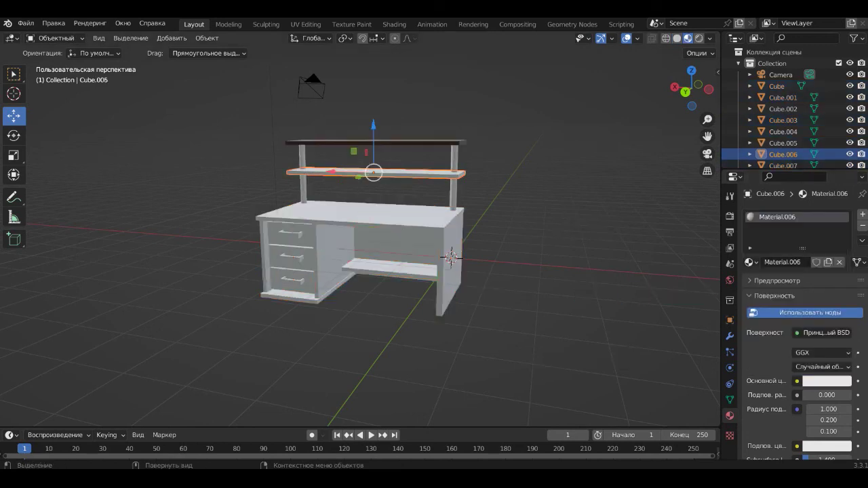
{"action": "left_click", "coordinate": [749, 262]}
{"action": "left_click", "coordinate": [366, 216]}
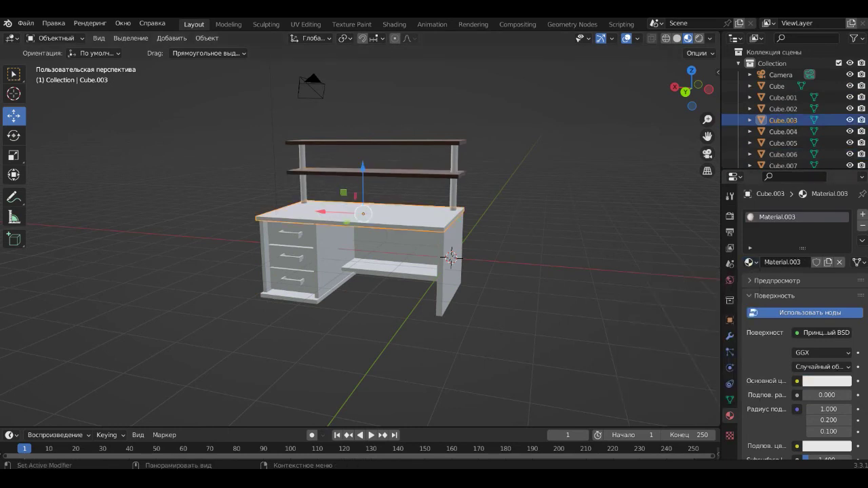
{"action": "left_click", "coordinate": [863, 225]}
{"action": "left_click", "coordinate": [749, 262]}
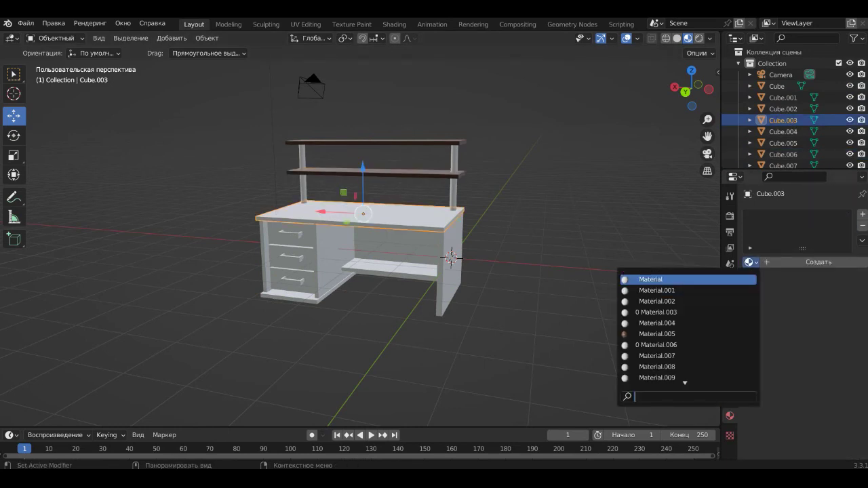
{"action": "left_click", "coordinate": [657, 333]}
Assign Material.005 to the right side panel, the under-desk shelf and the inner panel.
{"action": "left_click", "coordinate": [450, 285]}
{"action": "left_click", "coordinate": [749, 262]}
{"action": "left_click", "coordinate": [657, 323]}
{"action": "left_click", "coordinate": [390, 268]}
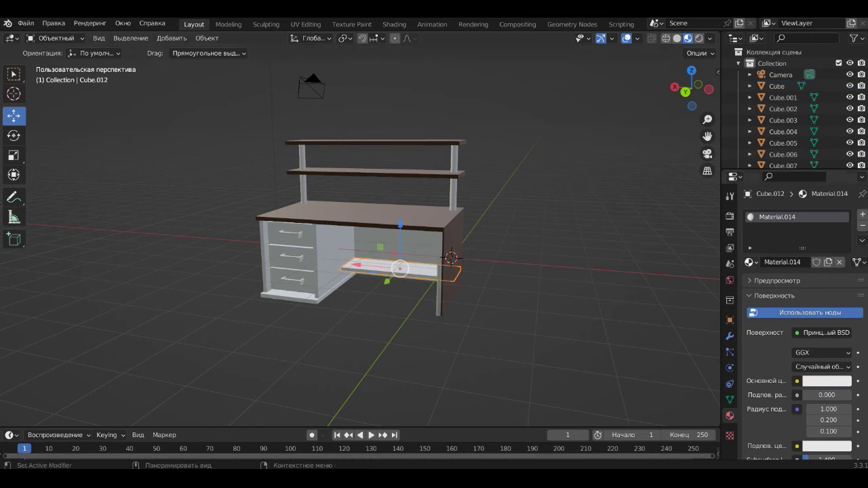
{"action": "left_click", "coordinate": [749, 262]}
{"action": "left_click", "coordinate": [657, 334]}
{"action": "left_click", "coordinate": [455, 268]}
{"action": "left_click", "coordinate": [749, 261]}
{"action": "left_click", "coordinate": [657, 334]}
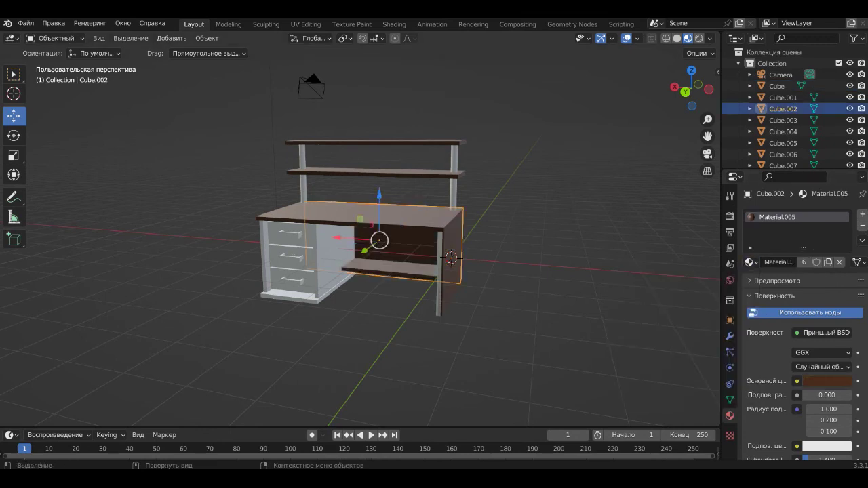
{"action": "left_click", "coordinate": [332, 251]}
{"action": "left_click", "coordinate": [749, 262]}
Apply the brown Material.005 to the cabinet base, left outer panel and right panel.
{"action": "left_click", "coordinate": [657, 333]}
{"action": "left_click", "coordinate": [302, 285]}
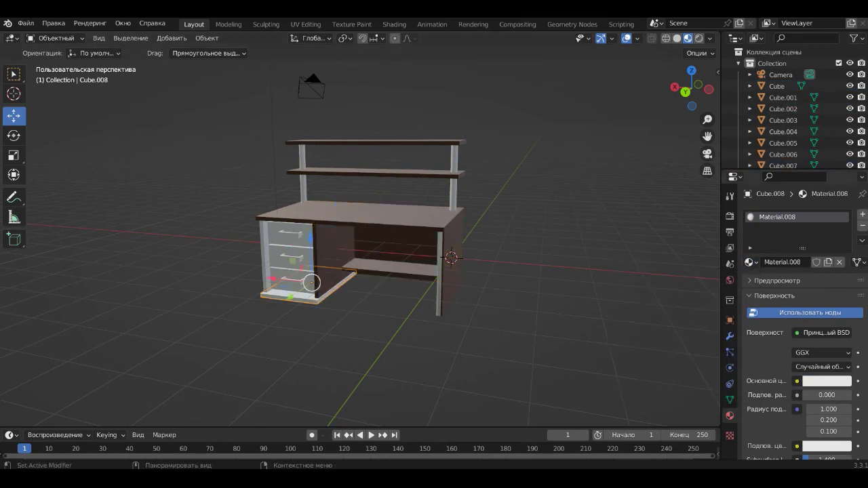
{"action": "left_click", "coordinate": [749, 262]}
{"action": "left_click", "coordinate": [657, 334]}
{"action": "left_click", "coordinate": [264, 257]}
{"action": "left_click", "coordinate": [749, 262]}
{"action": "left_click", "coordinate": [657, 334]}
{"action": "middle_click_drag", "start_coordinate": [380, 306], "coordinate": [434, 306]}
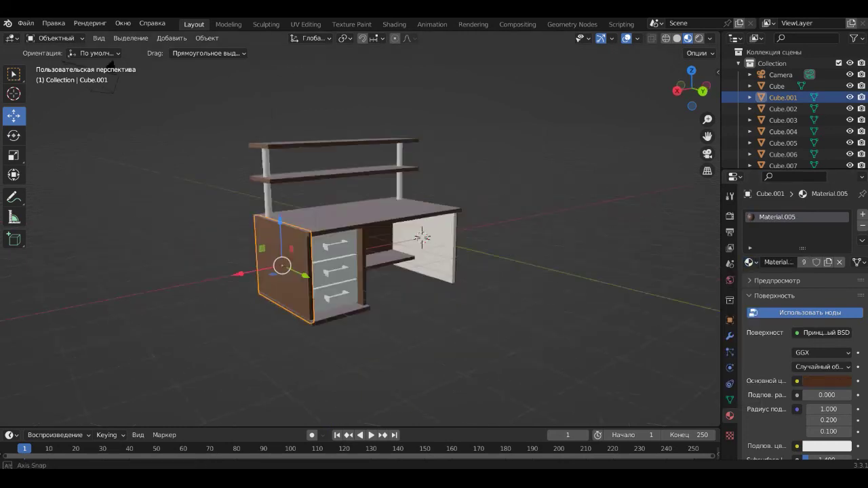
{"action": "left_click", "coordinate": [422, 236]}
{"action": "left_click", "coordinate": [749, 261]}
{"action": "left_click", "coordinate": [657, 325]}
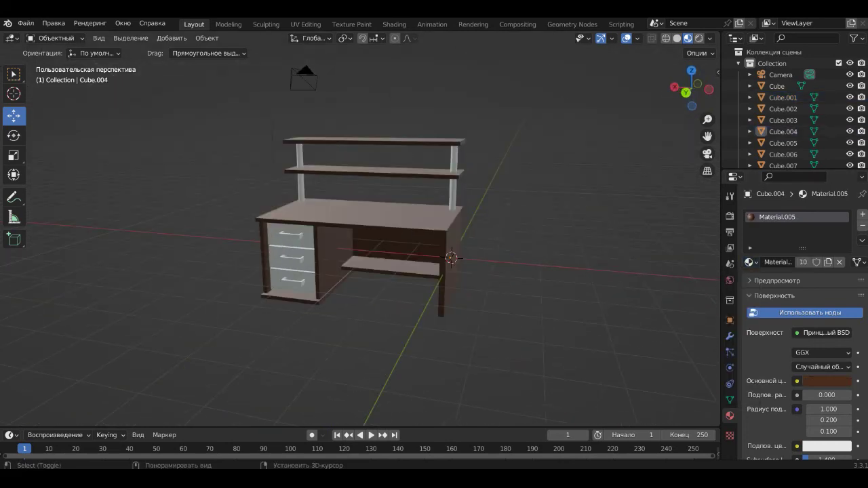
{"action": "left_click", "coordinate": [452, 190]}
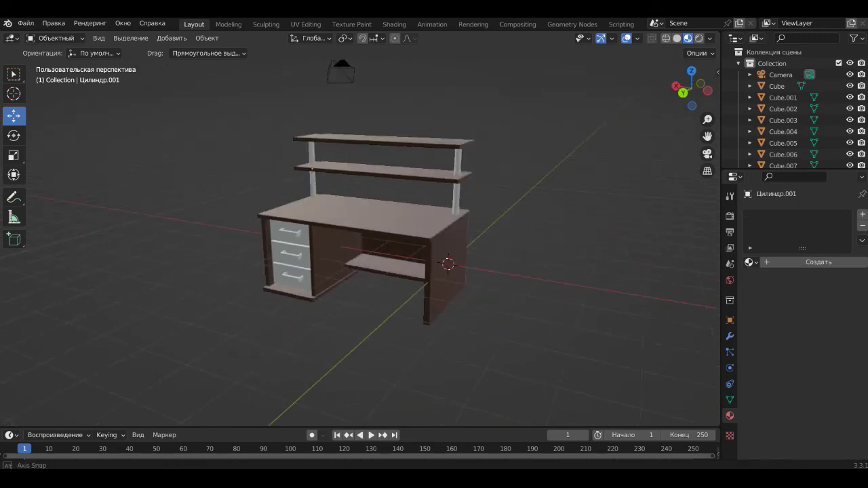